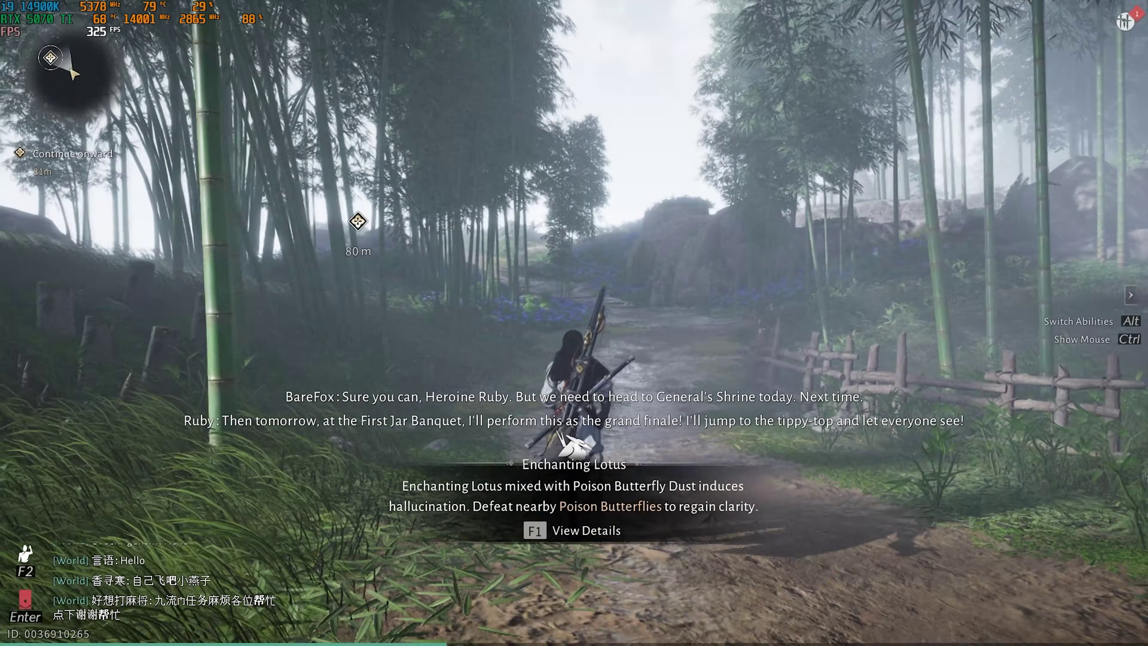
key("w")
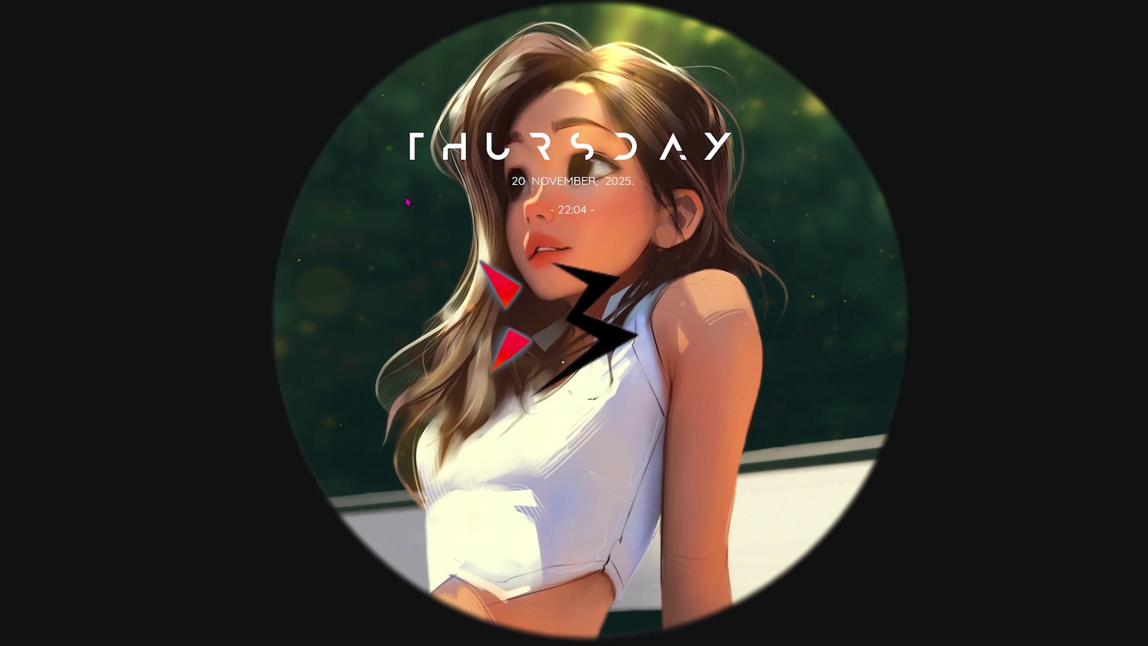
Open Windows Settings and view the transparency effects option in the Personalization color settings
key("super")
type("settings")
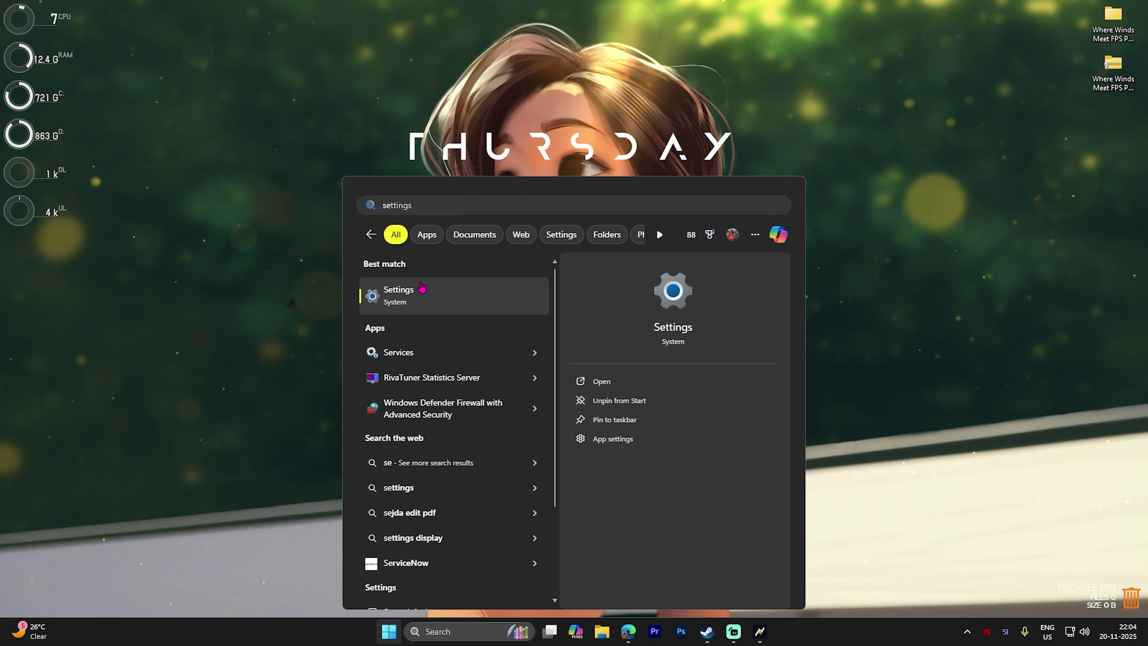
left_click(422, 290)
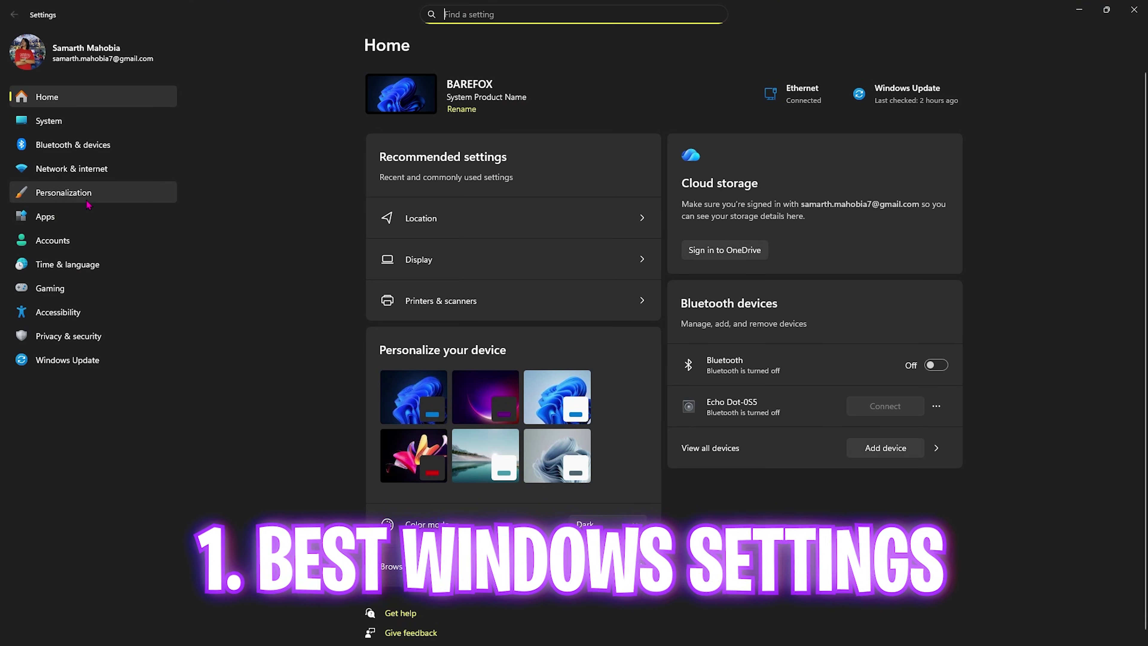
left_click(87, 194)
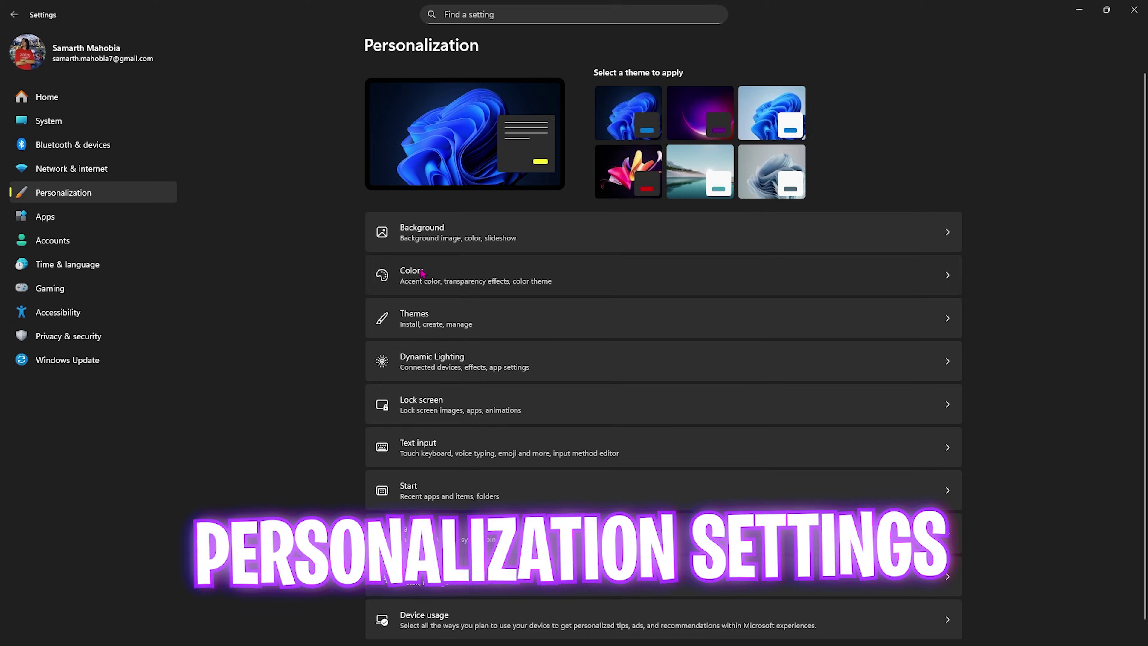
left_click(833, 275)
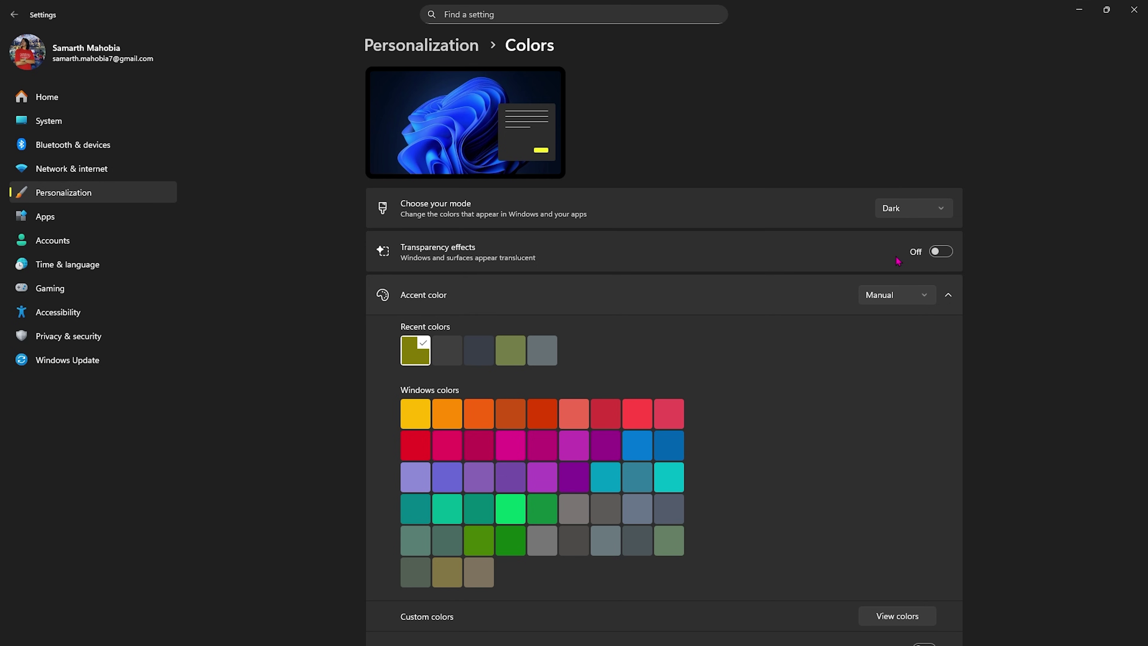
Check the Game Bar controller option and the Game Mode option in the Gaming settings
left_click(64, 287)
left_click(542, 93)
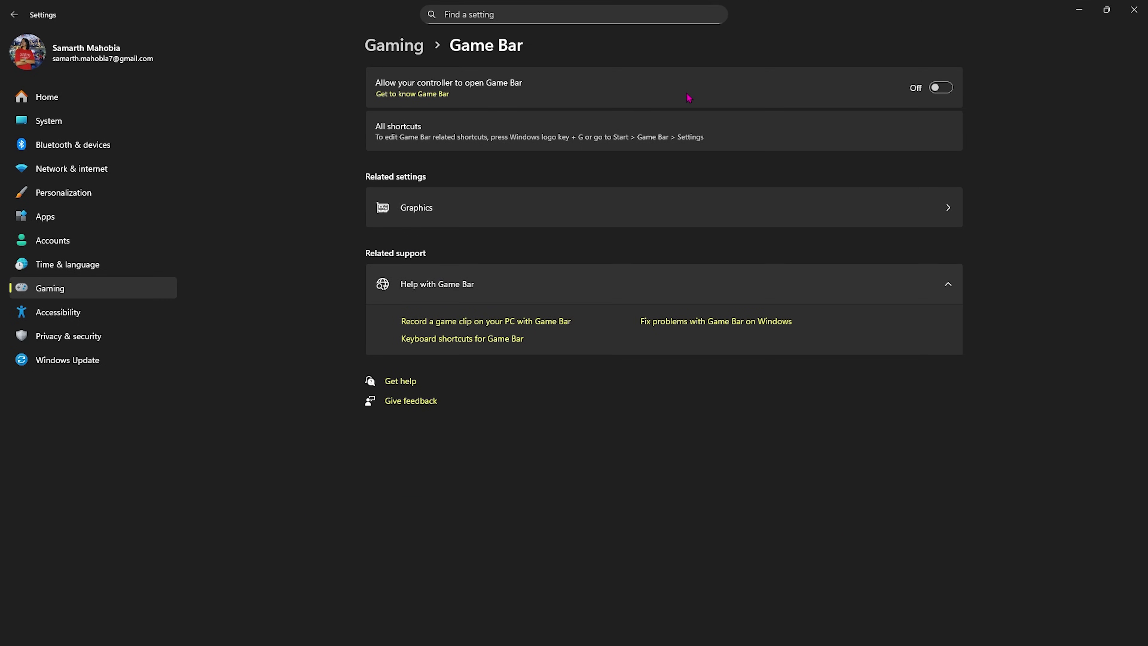
left_click(416, 53)
left_click(497, 176)
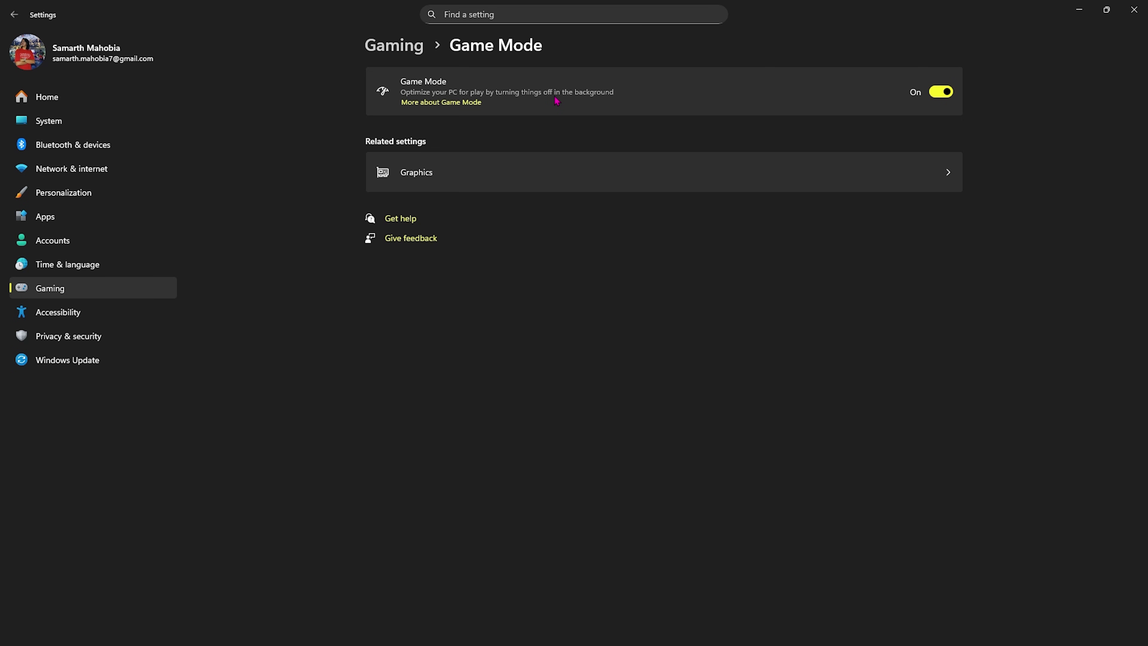
Open the related Graphics settings and expand the advanced ones to check hardware-accelerated GPU scheduling
left_click(423, 173)
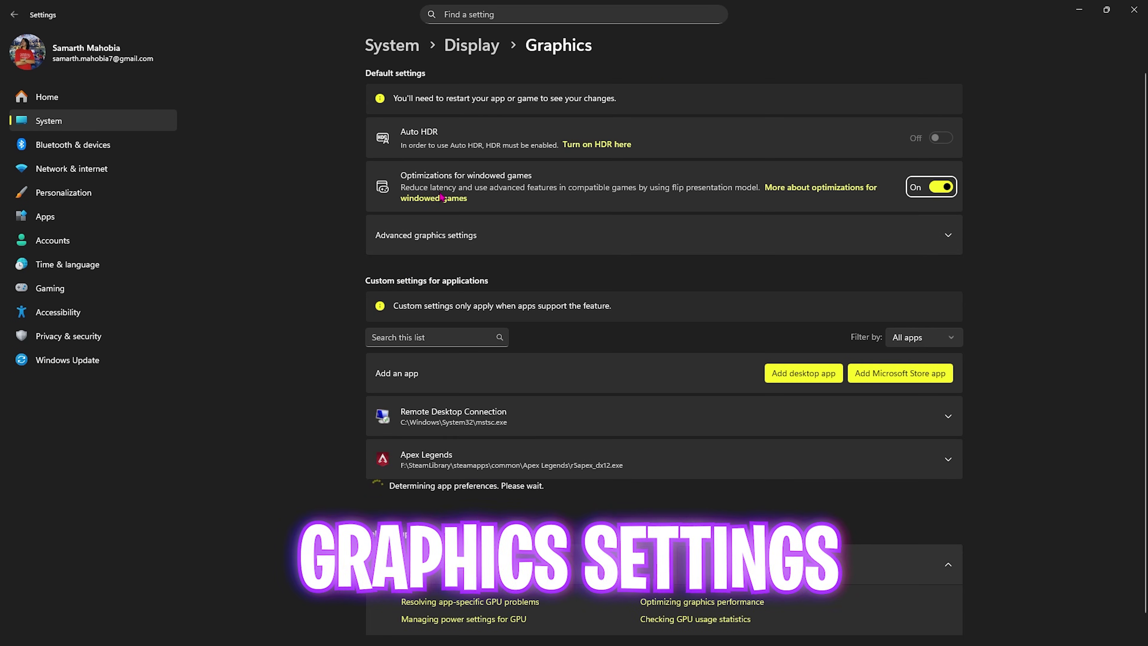
left_click(477, 238)
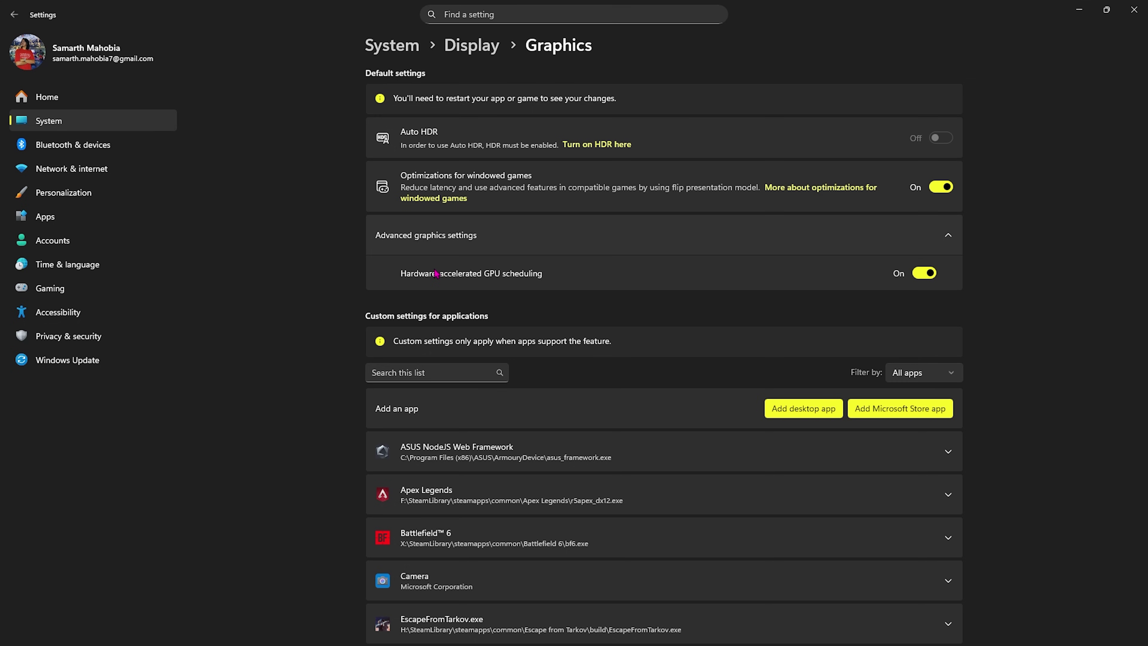
Add wwm.exe from Where Winds Meet's Engine\Binaries\Win64r folder as a desktop app with custom graphics settings
left_click(795, 406)
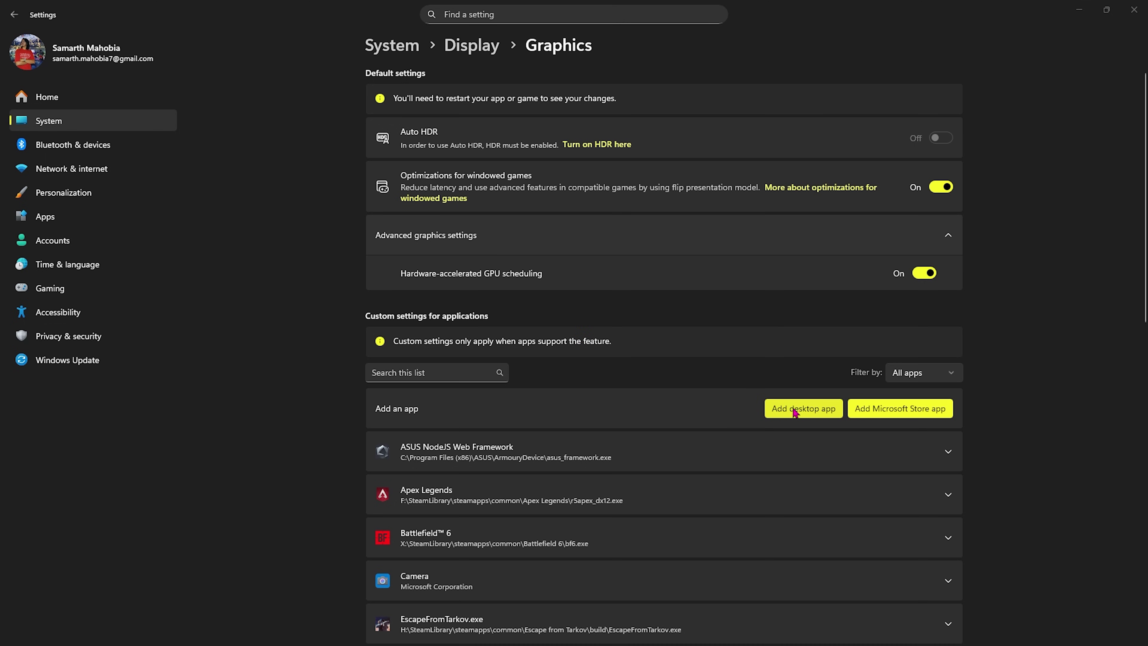
left_click(187, 35)
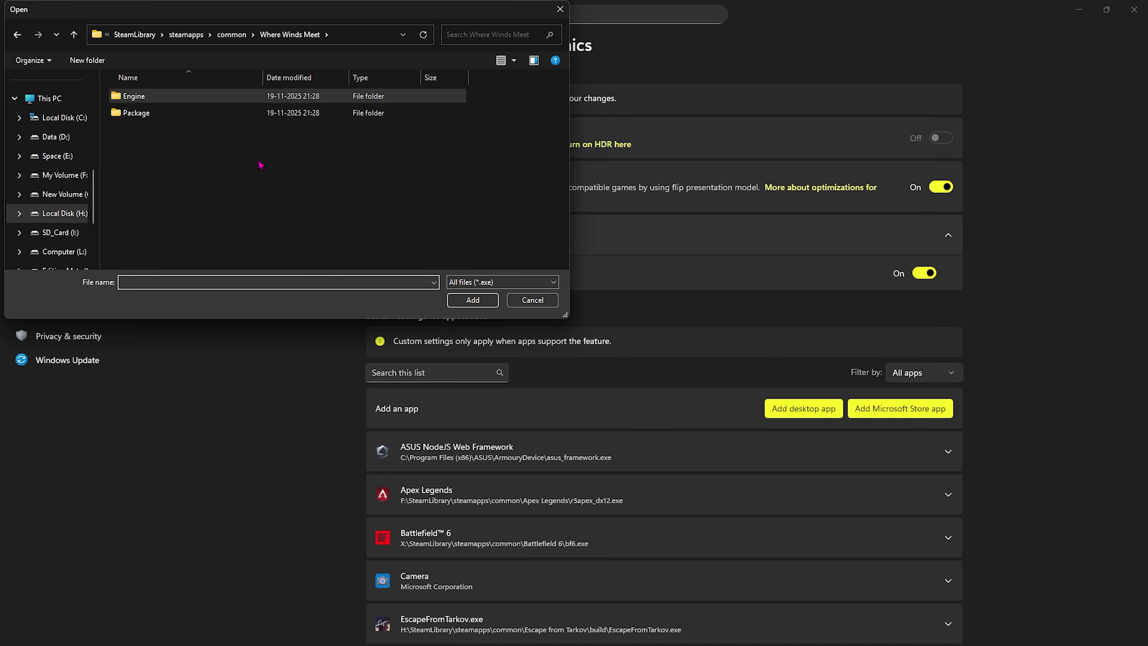
double_click(136, 96)
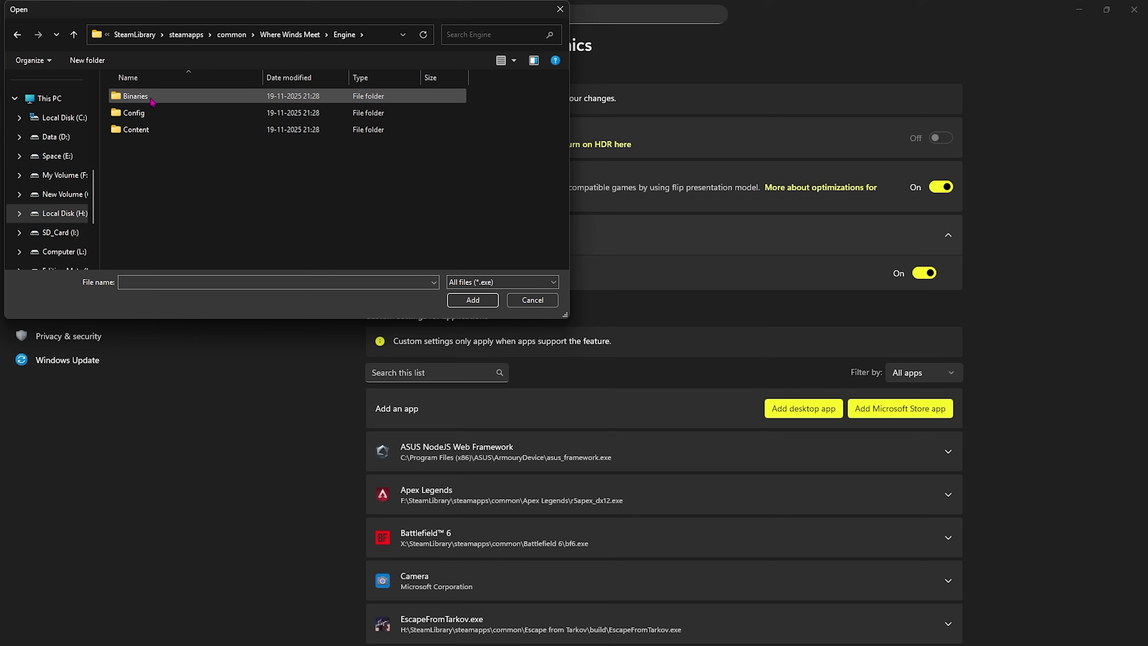
double_click(145, 97)
double_click(136, 96)
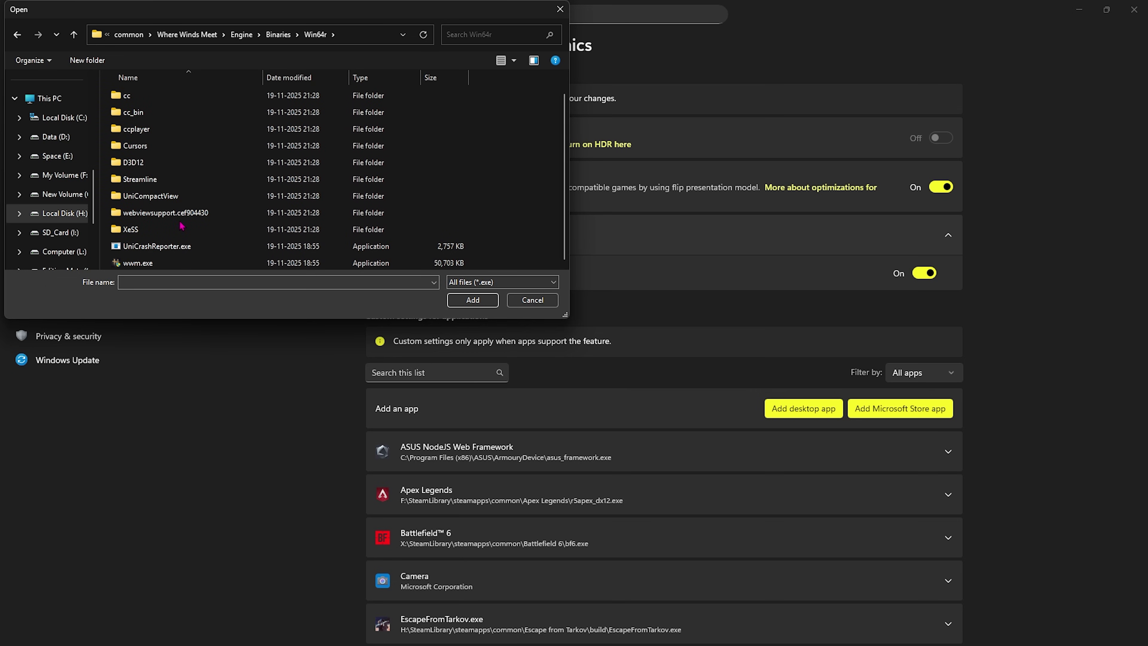
left_click(138, 263)
left_click(456, 301)
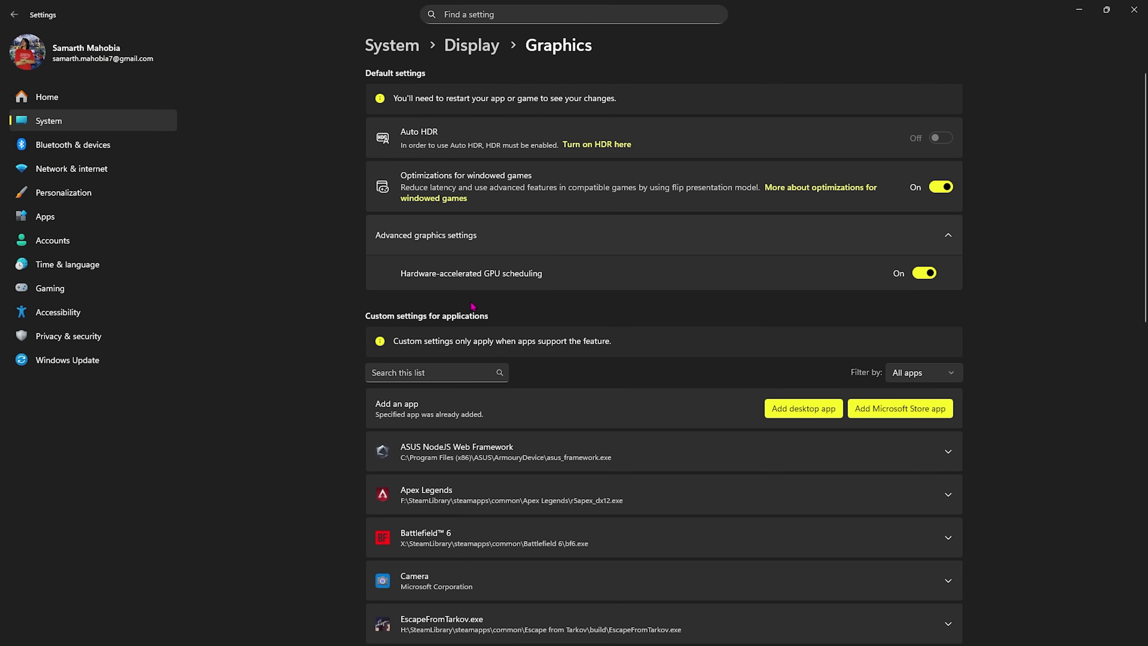
Set the GPU preference of wwm.exe to High Performance (NVIDIA GeForce RTX 5070 Ti)
scroll(525, 402, "down", 15)
left_click(460, 429)
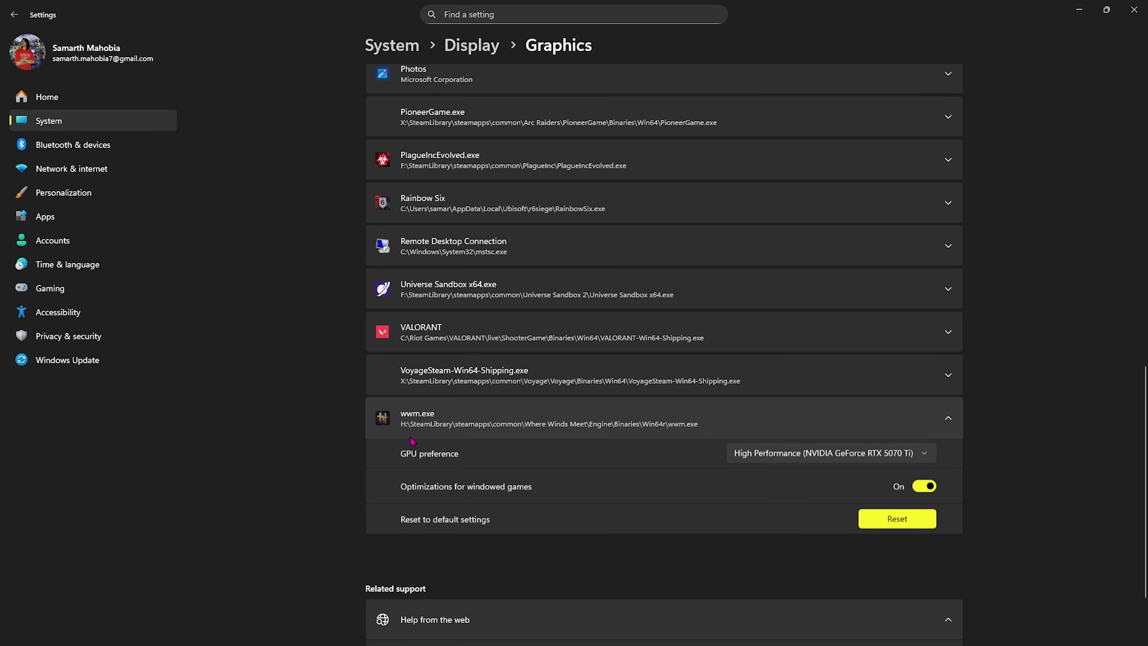
left_click(812, 455)
left_click(785, 454)
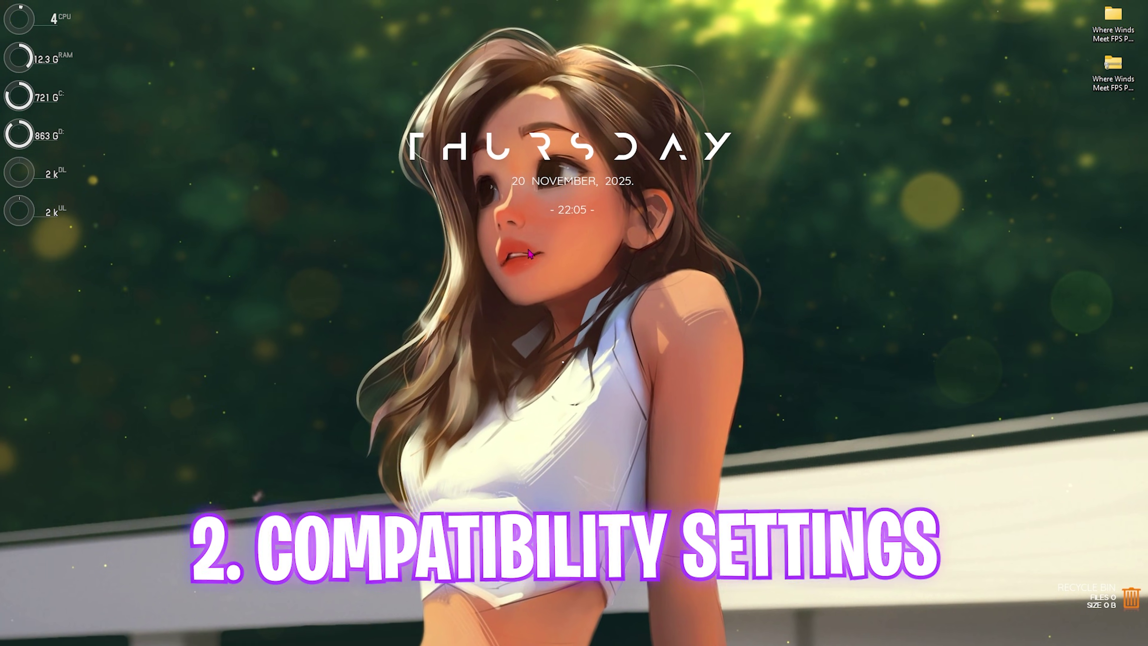
Switch to Steam and open the local files folder of Where Winds Meet from the library
key("super")
type("s")
left_click(462, 296)
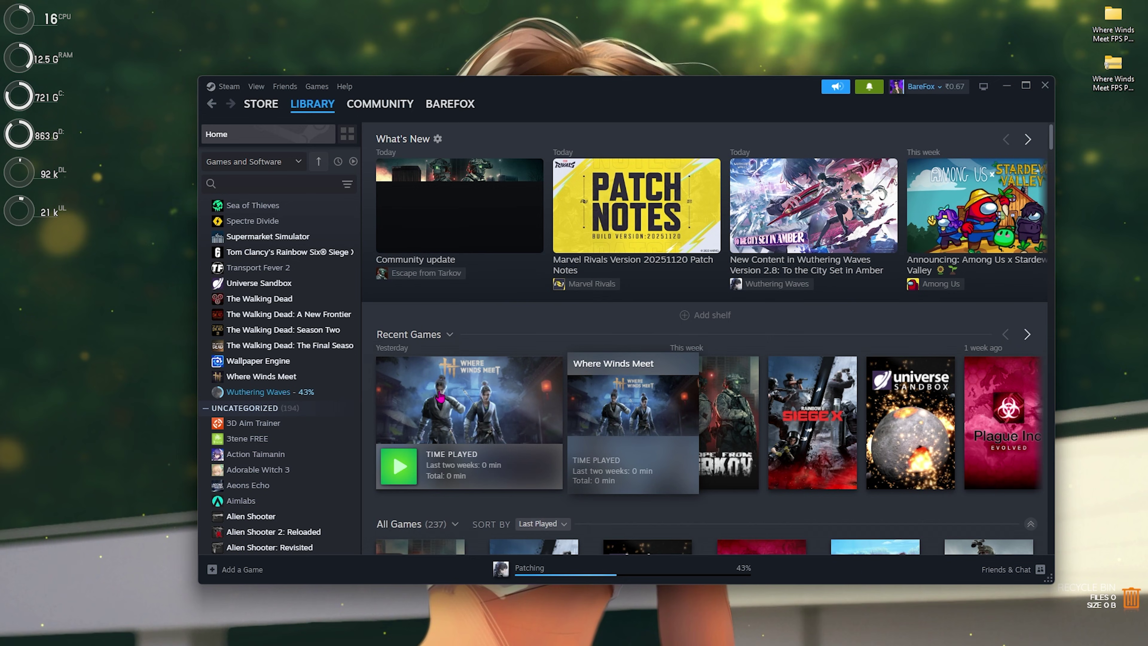
right_click(442, 393)
mouse_move(479, 462)
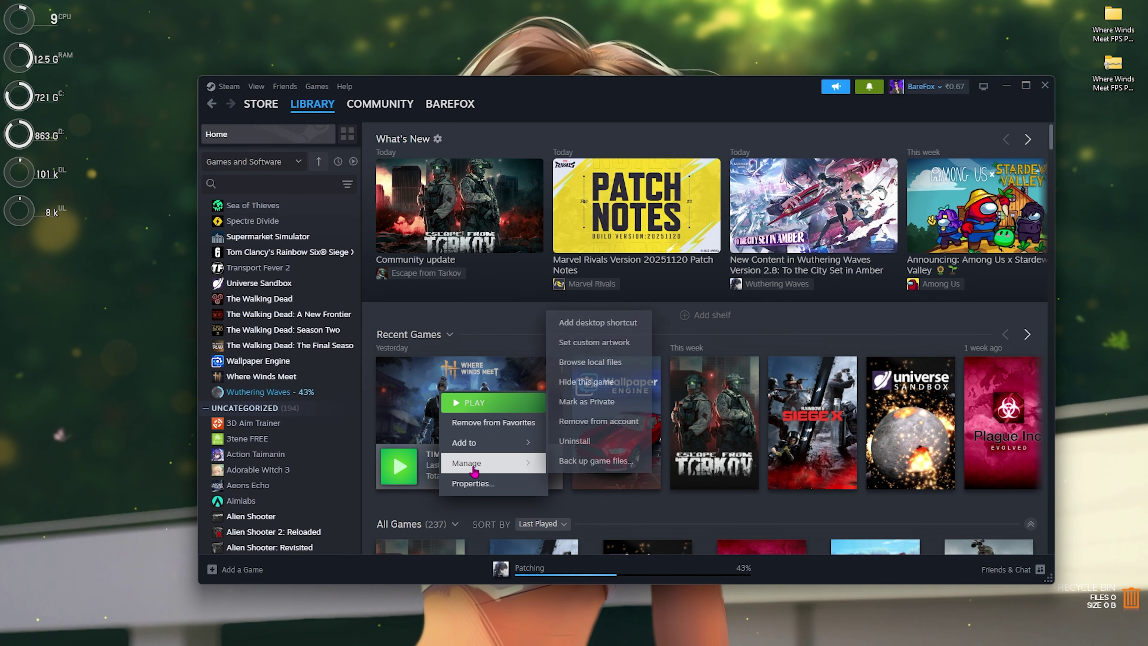
left_click(583, 429)
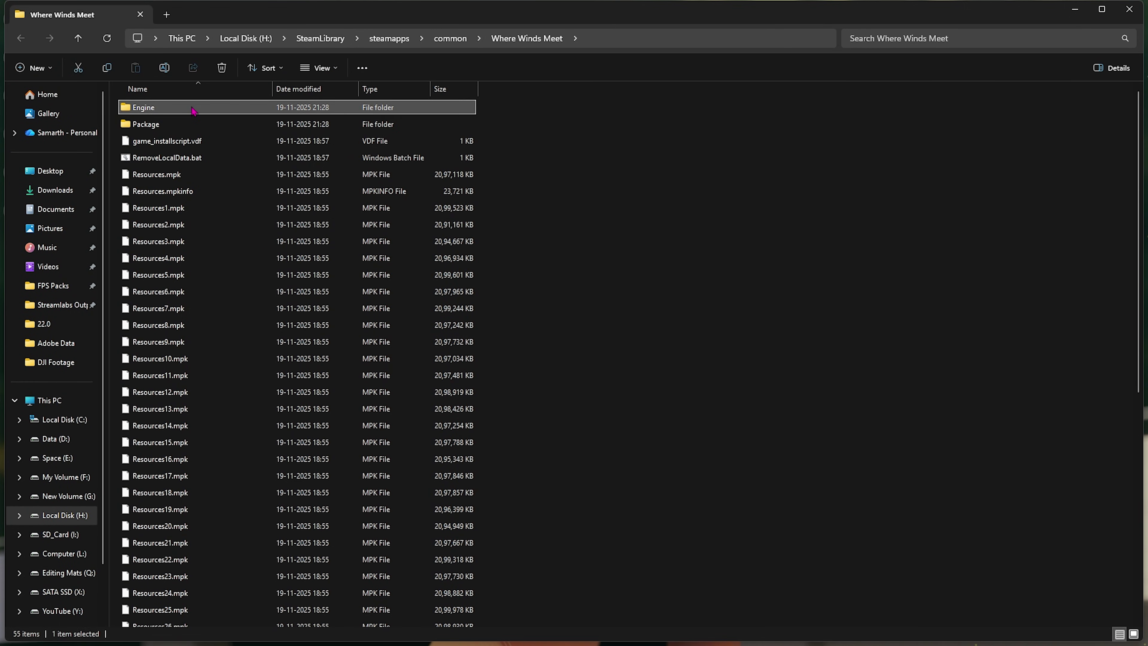
Go to the Engine\Binaries\Win64r subfolder of the game's installation folder
double_click(193, 109)
double_click(192, 109)
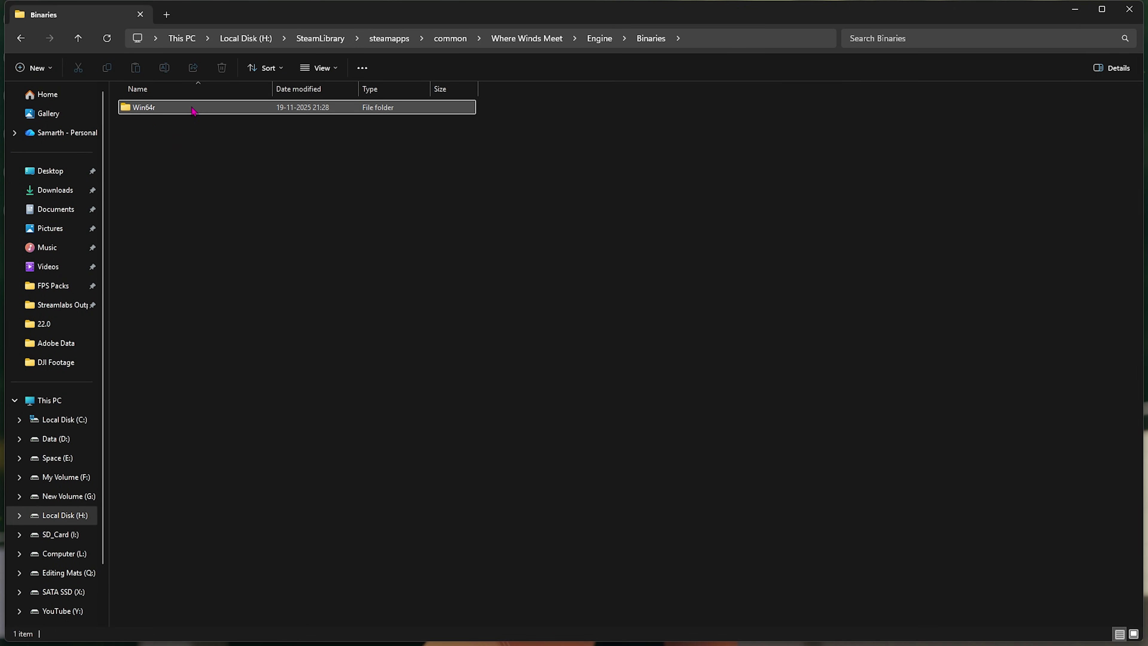
double_click(193, 109)
Check the fullscreen optimizations option in the compatibility properties of wwm.exe and close the properties
scroll(205, 351, "down", 12)
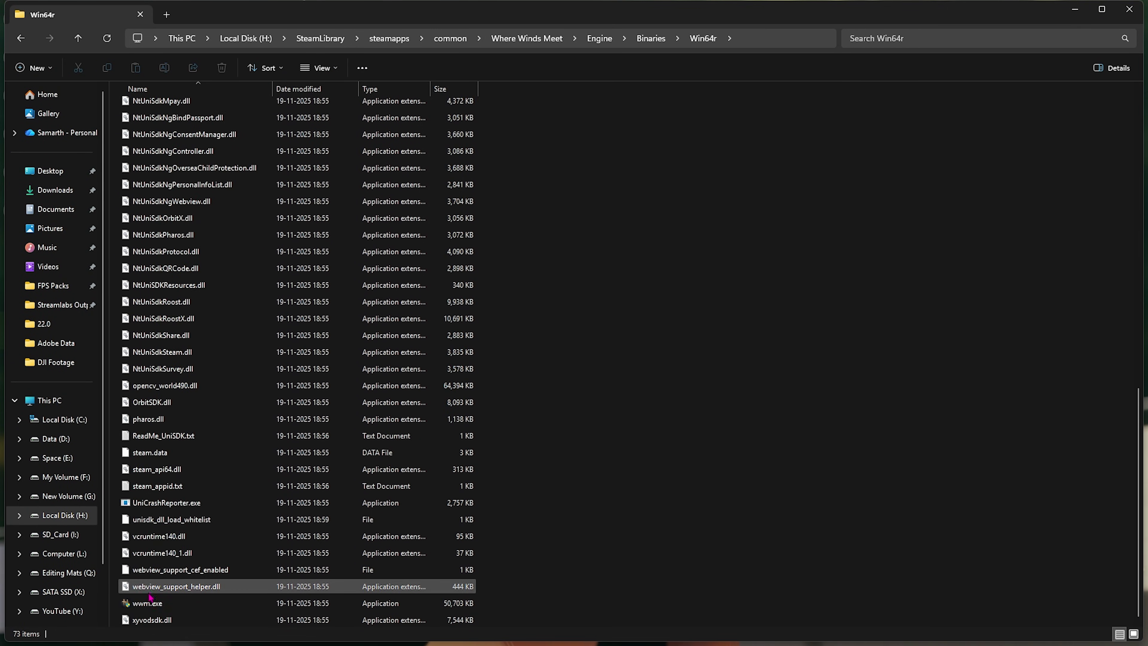
left_click(165, 605)
right_click(190, 607)
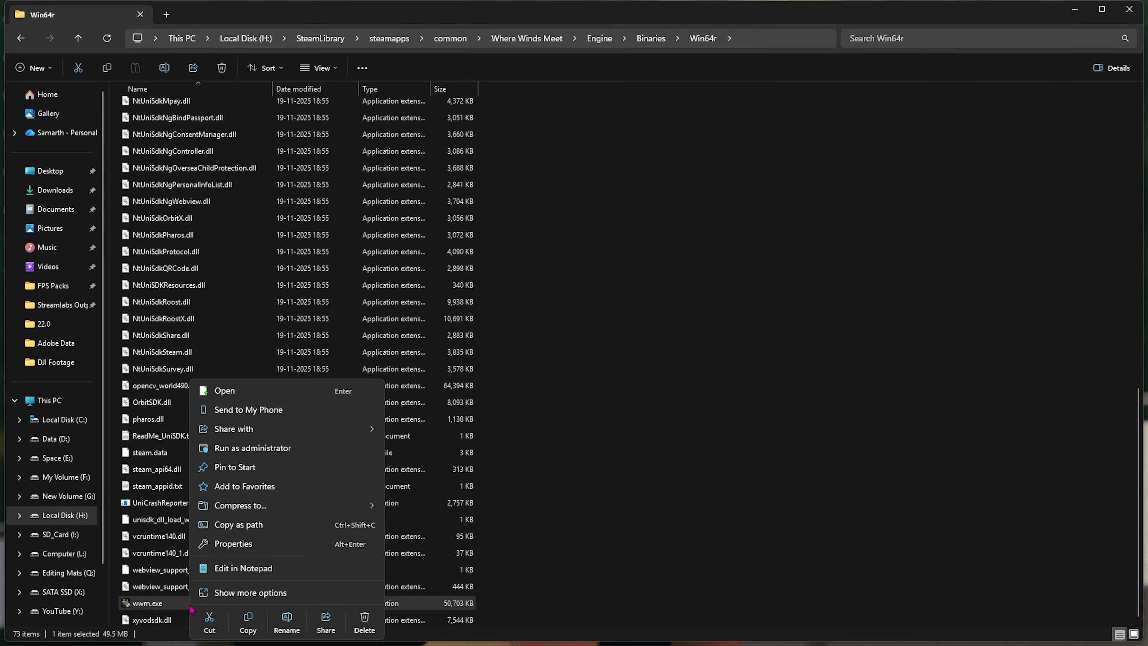
left_click(231, 546)
left_click(299, 340)
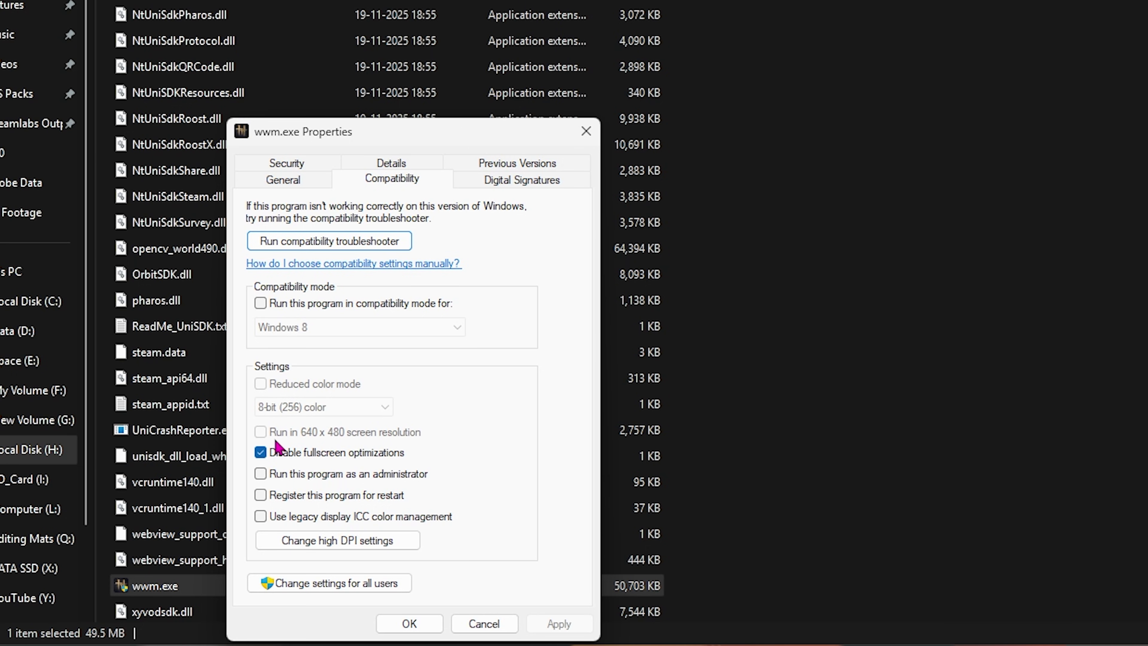
left_click(585, 132)
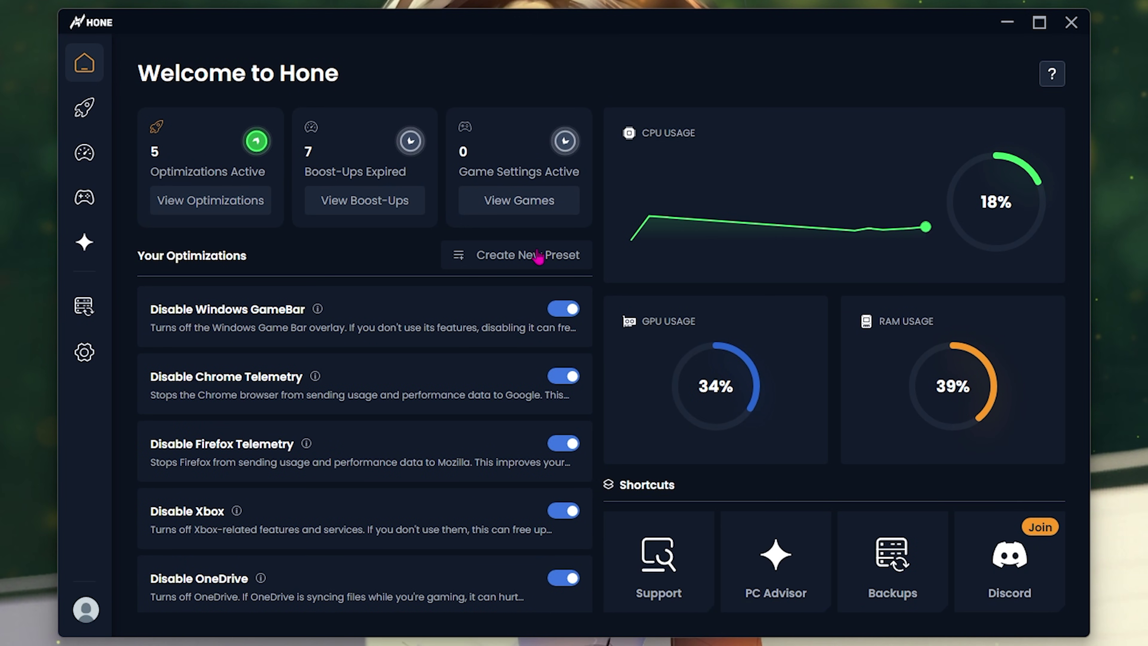
Switch to Hone, open its backups, and look through the General optimizations
mouse_move(788, 190)
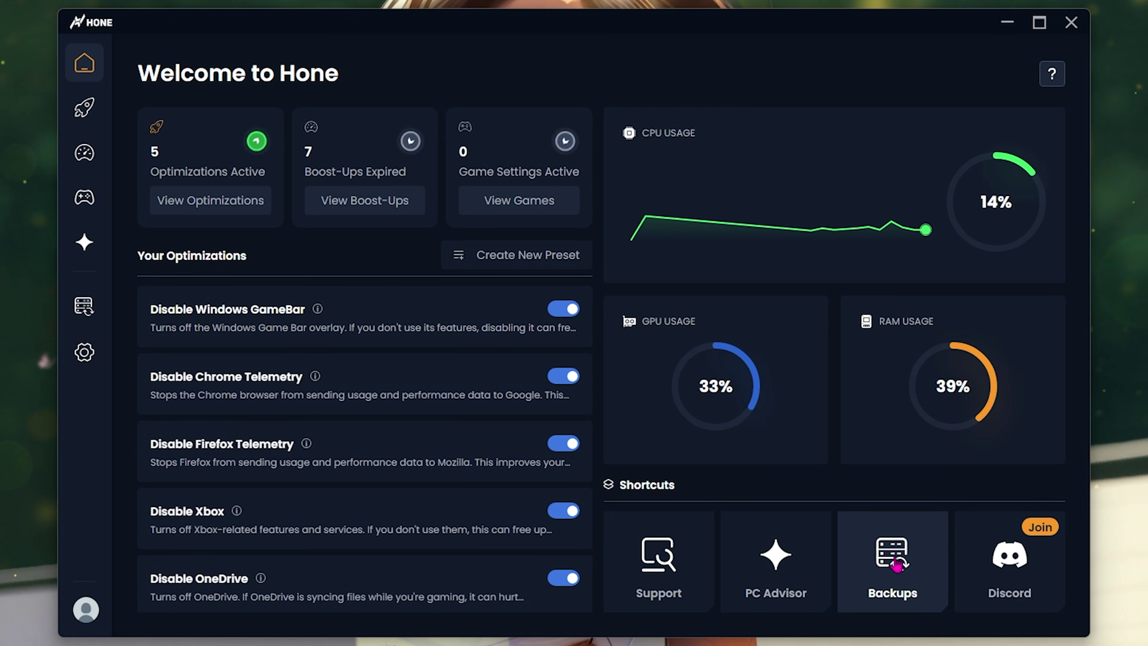
left_click(896, 564)
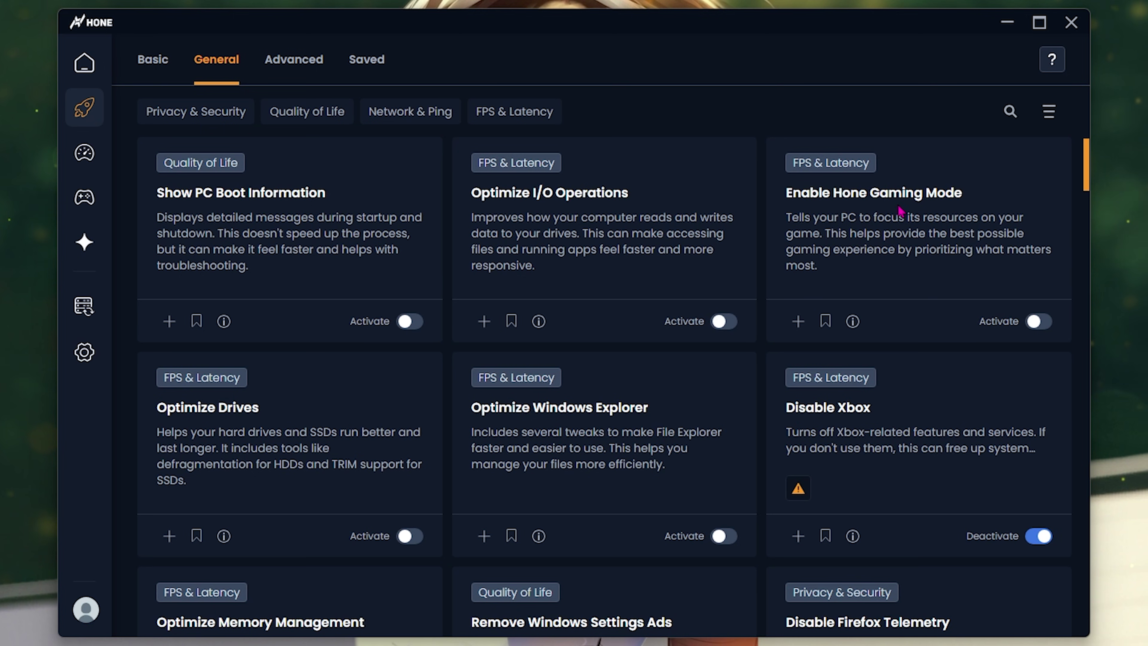
scroll(899, 210, "down", 2)
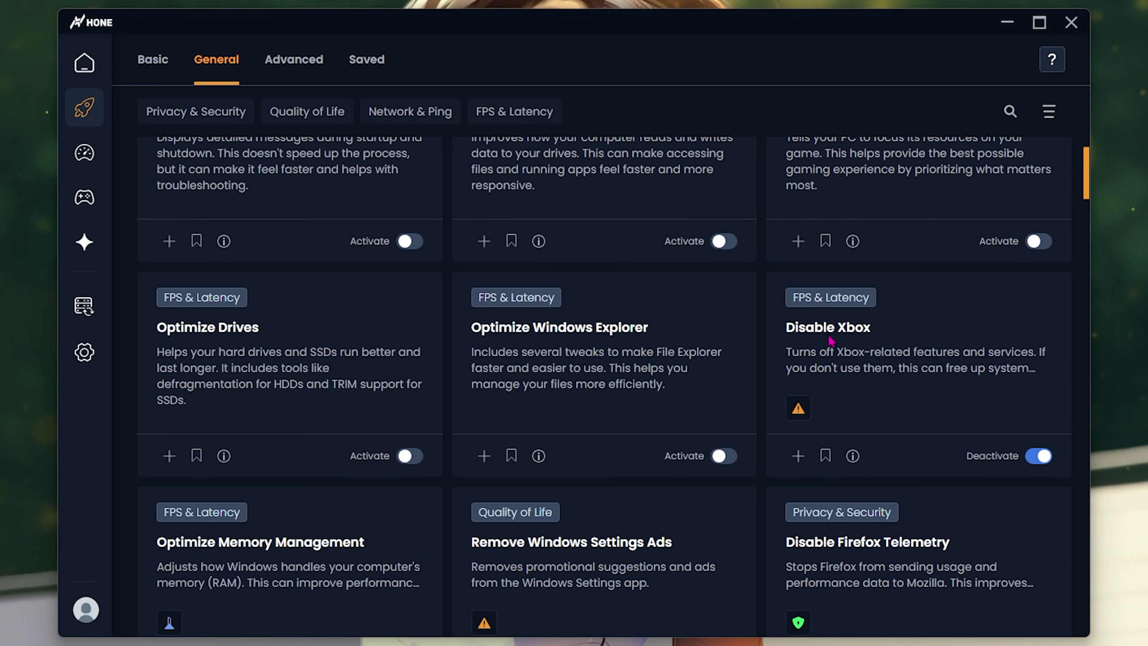
scroll(830, 341, "down", 4)
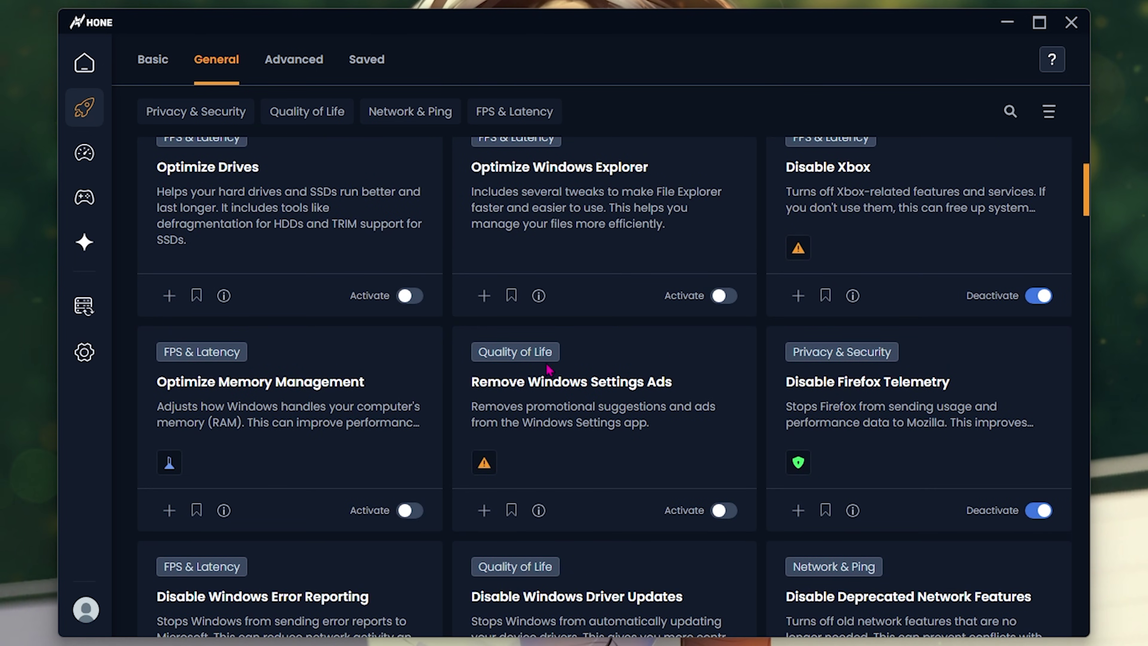
Look through Hone's Boost-Up list of routine system optimizations down to the drive and system error scans
left_click(84, 153)
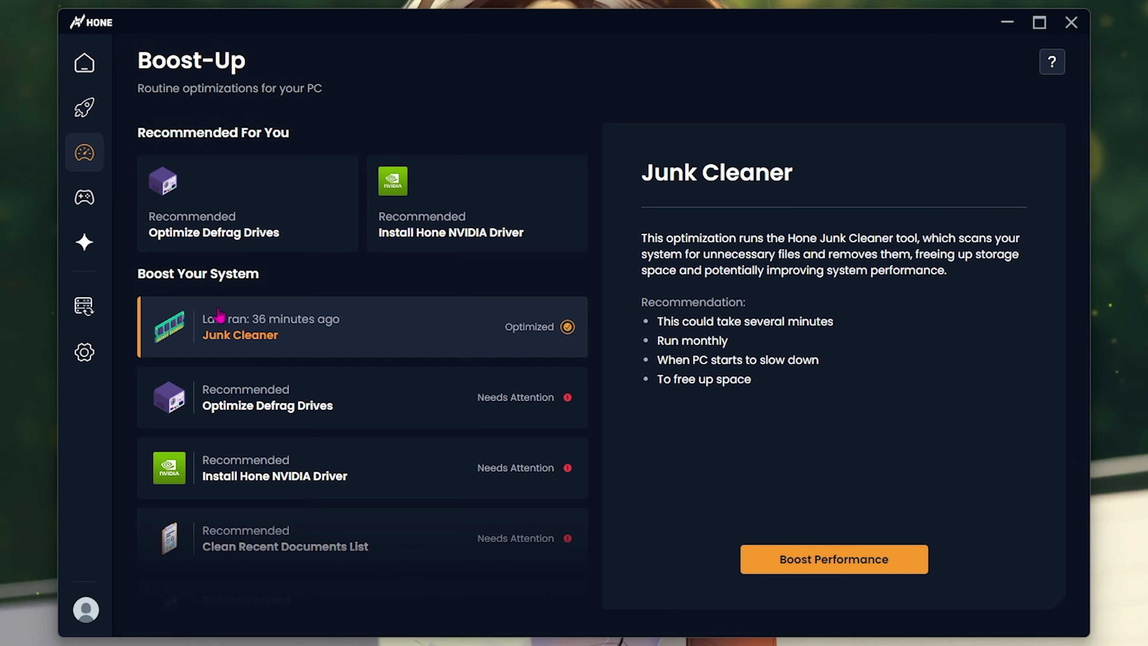
scroll(223, 340, "down", 5)
scroll(299, 410, "up", 3)
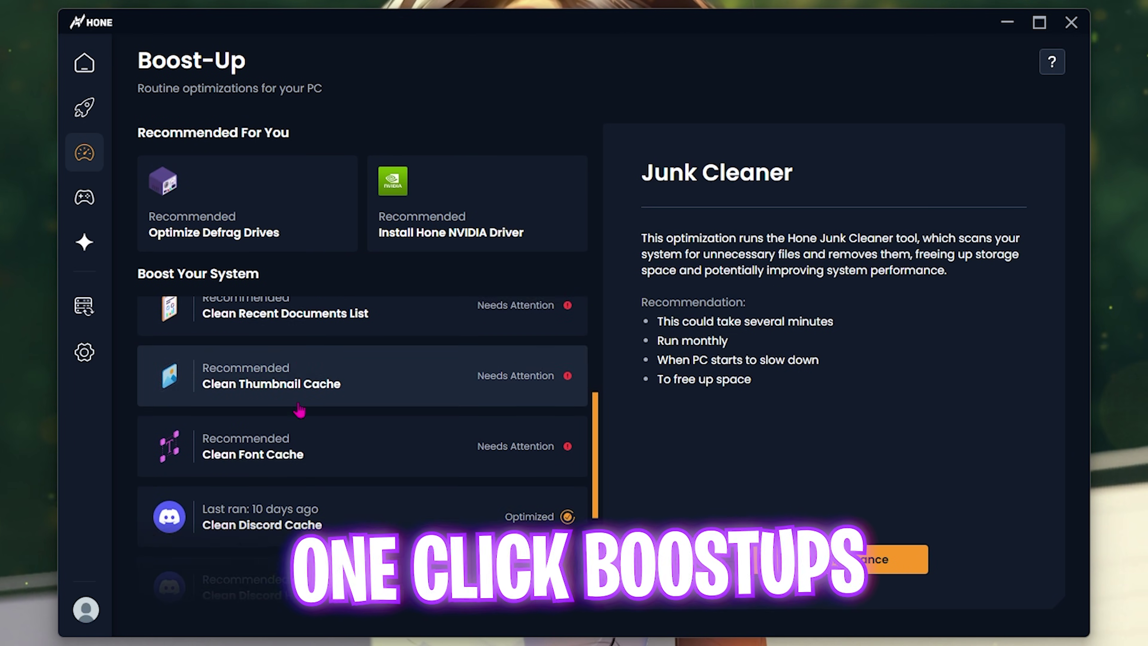
scroll(316, 429, "down", 3)
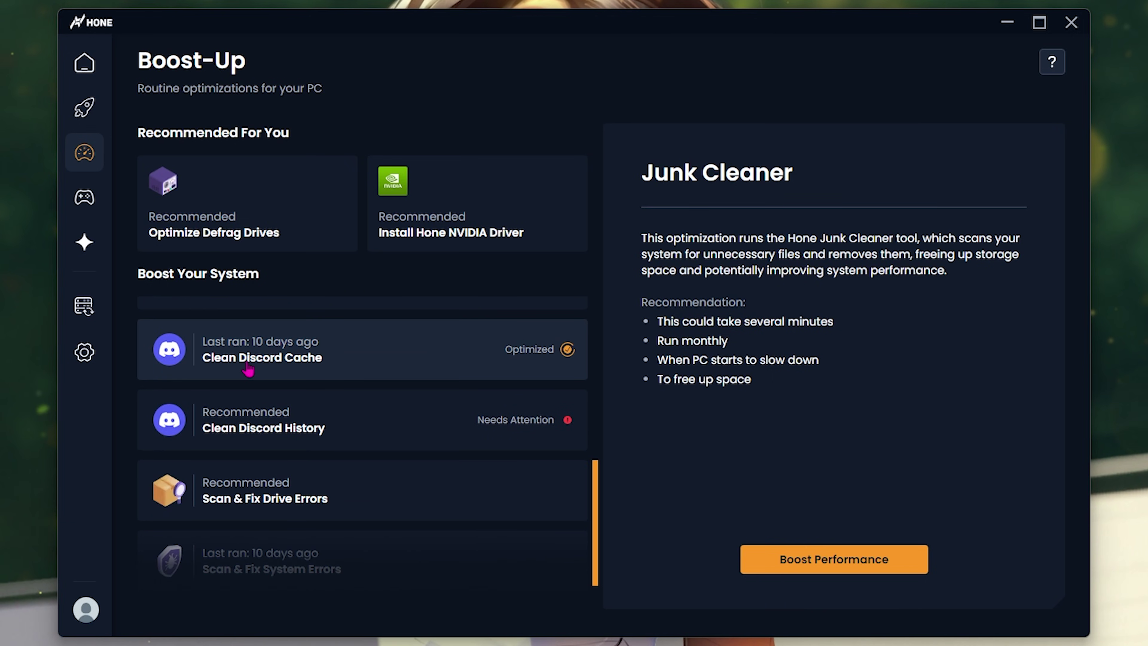
scroll(249, 368, "down", 3)
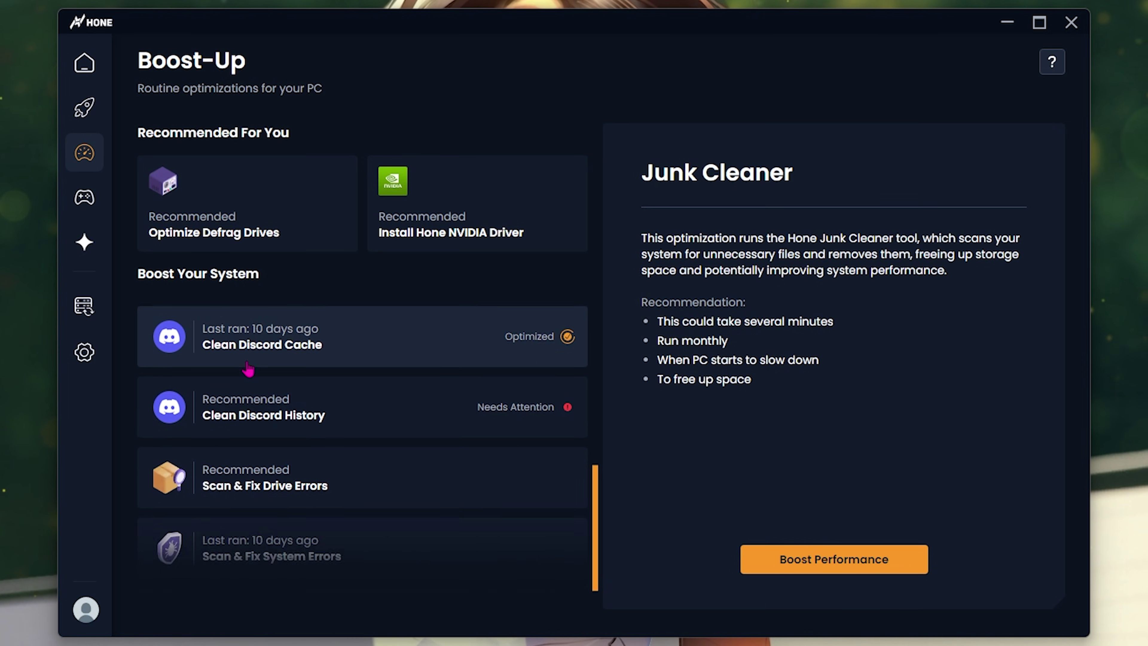
Open the optimization presets for Where Winds Meet from Hone's game library
left_click(84, 197)
mouse_move(90, 195)
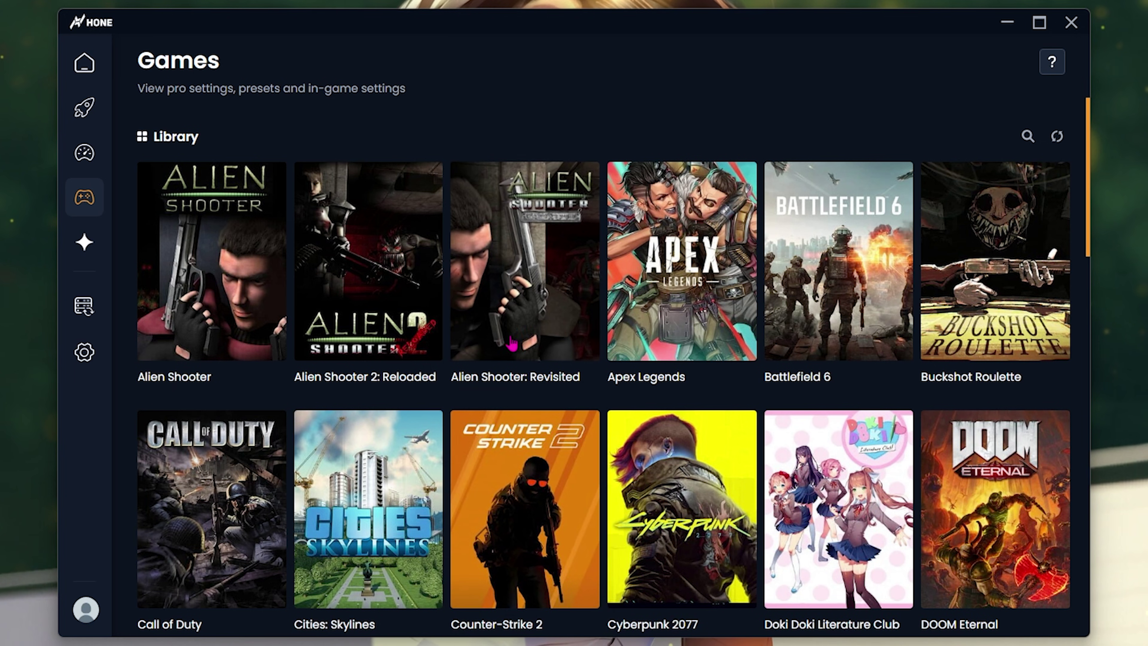
scroll(693, 461, "down", 15)
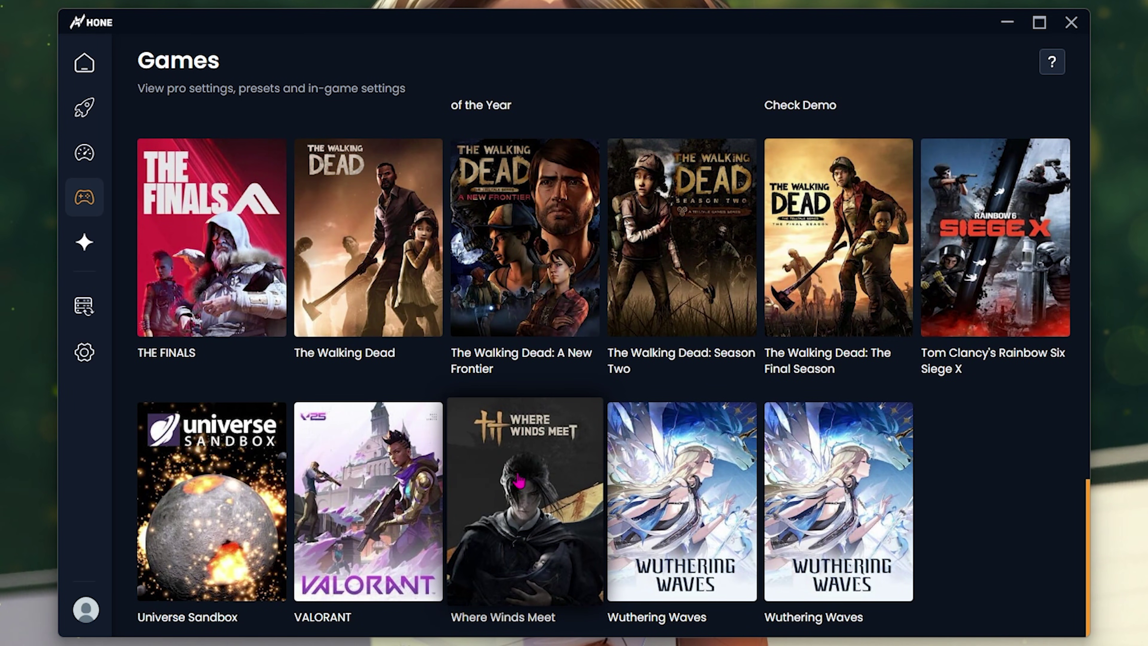
left_click(544, 499)
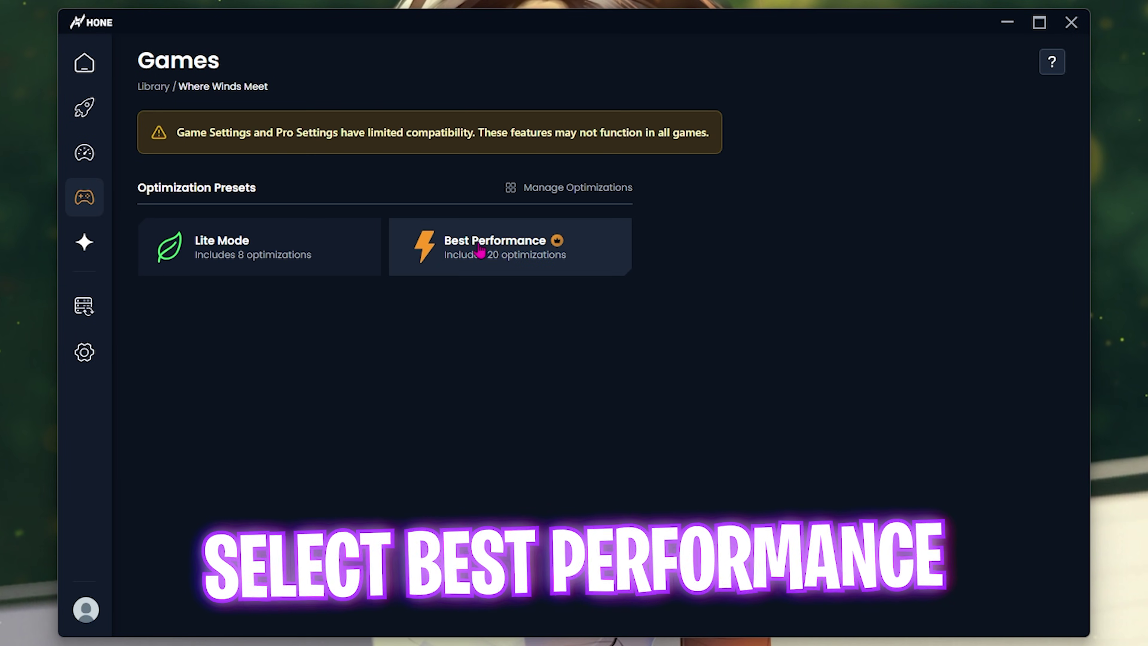
Choose the Best Performance optimization preset for Where Winds Meet
left_click(480, 250)
left_click(793, 492)
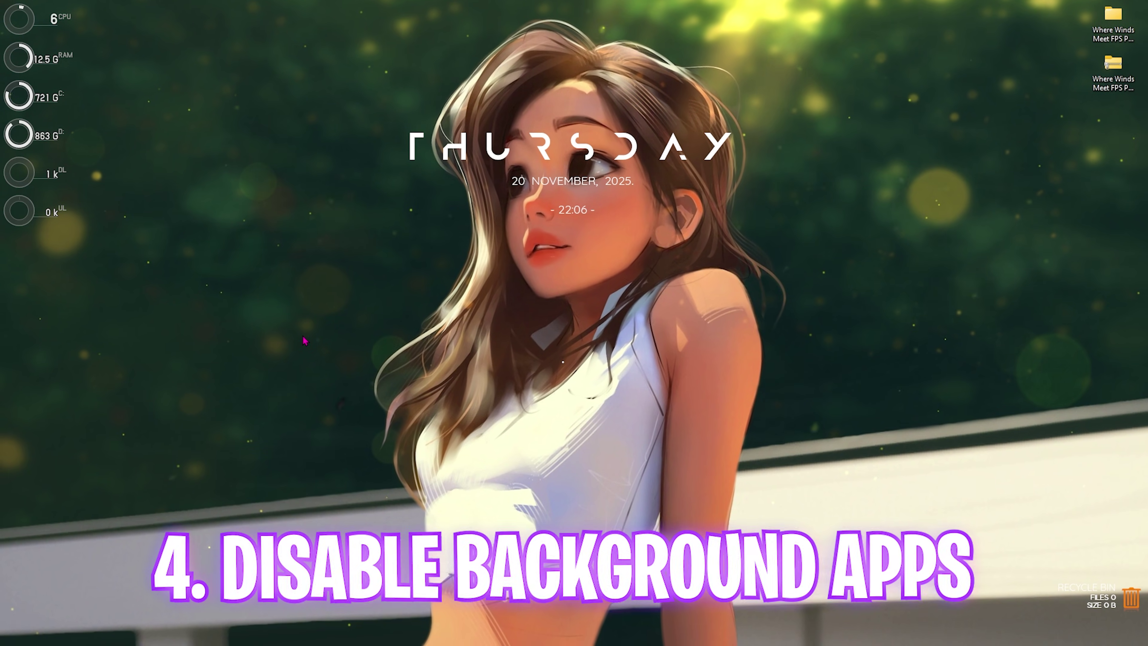
Open the Local Group Policy Editor, maximize it, and widen the policy tree so folder names are fully readable
key("super")
type("edit group policy")
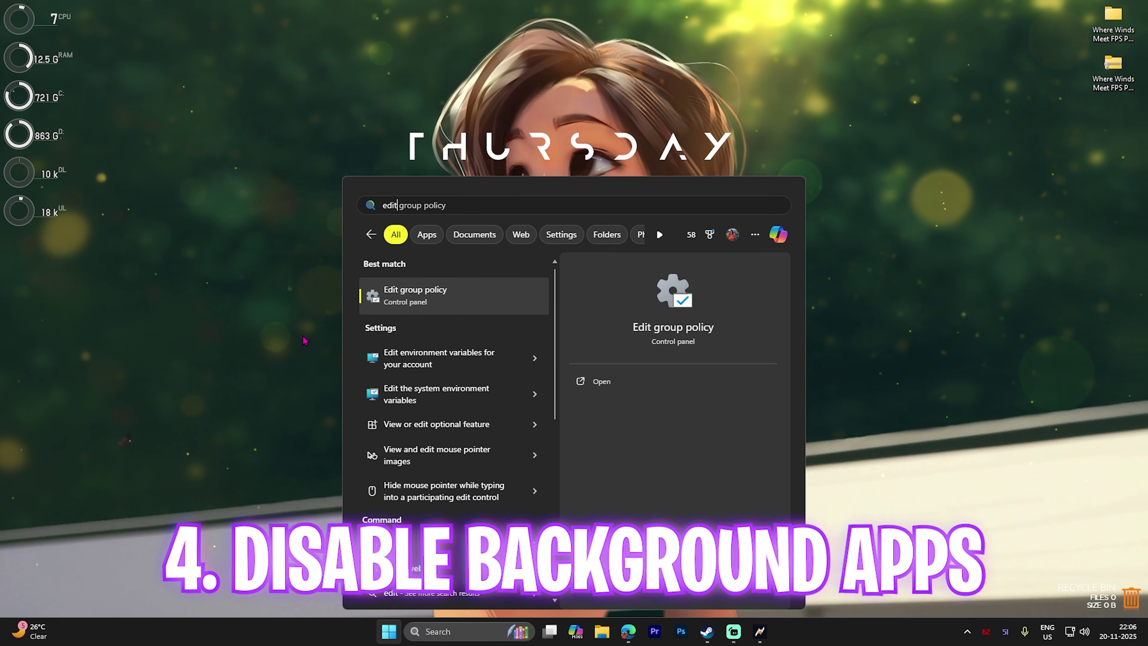
key("Return")
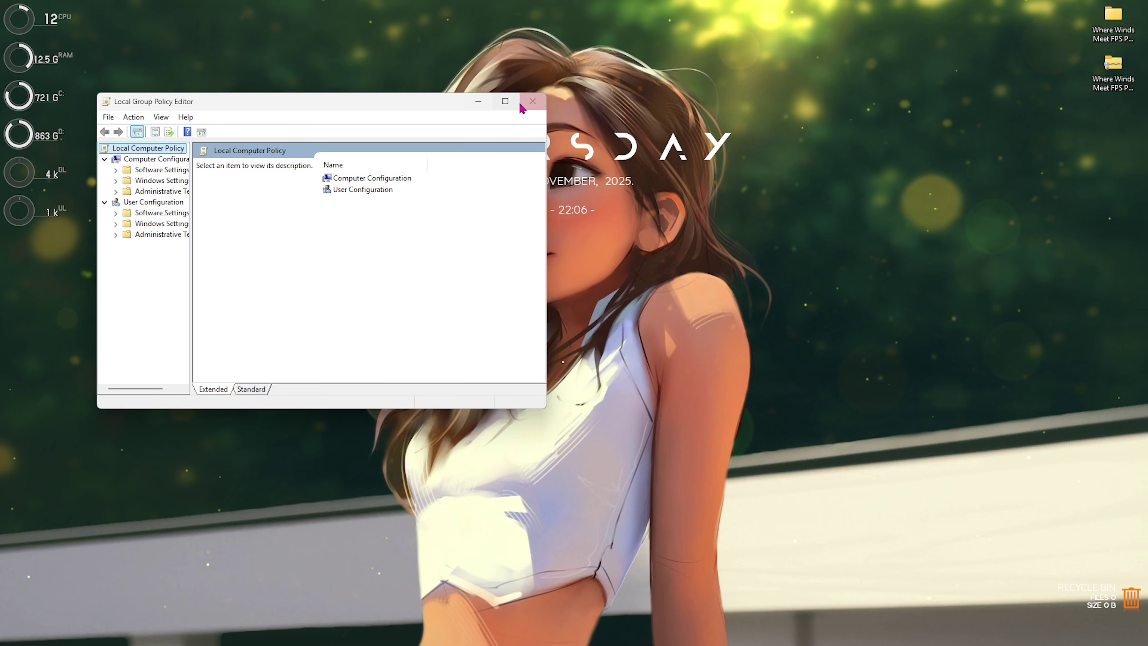
left_click(509, 99)
left_click_drag(93, 147, 155, 152)
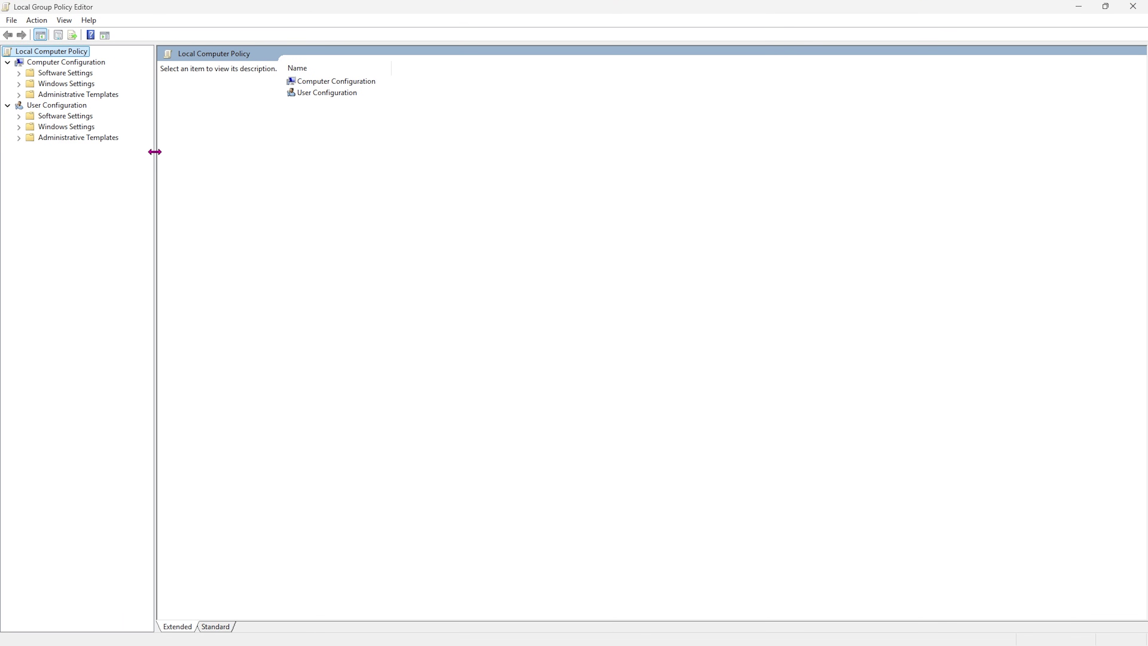
Go to App Privacy within Computer Configuration, Administrative Templates, Windows Components
double_click(320, 83)
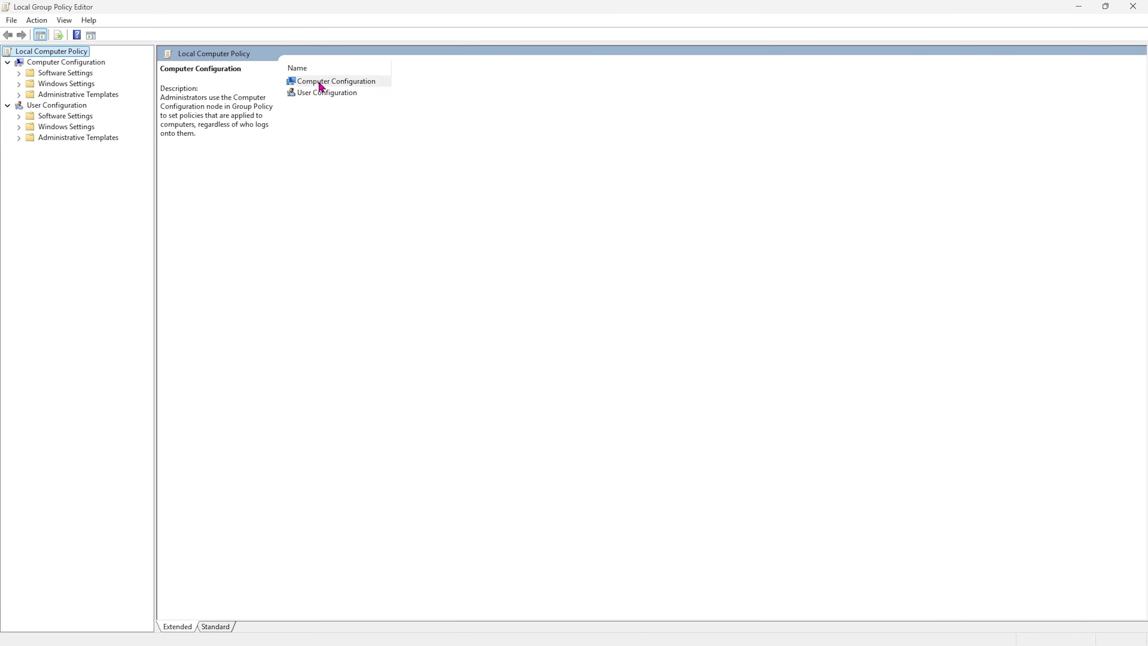
double_click(315, 105)
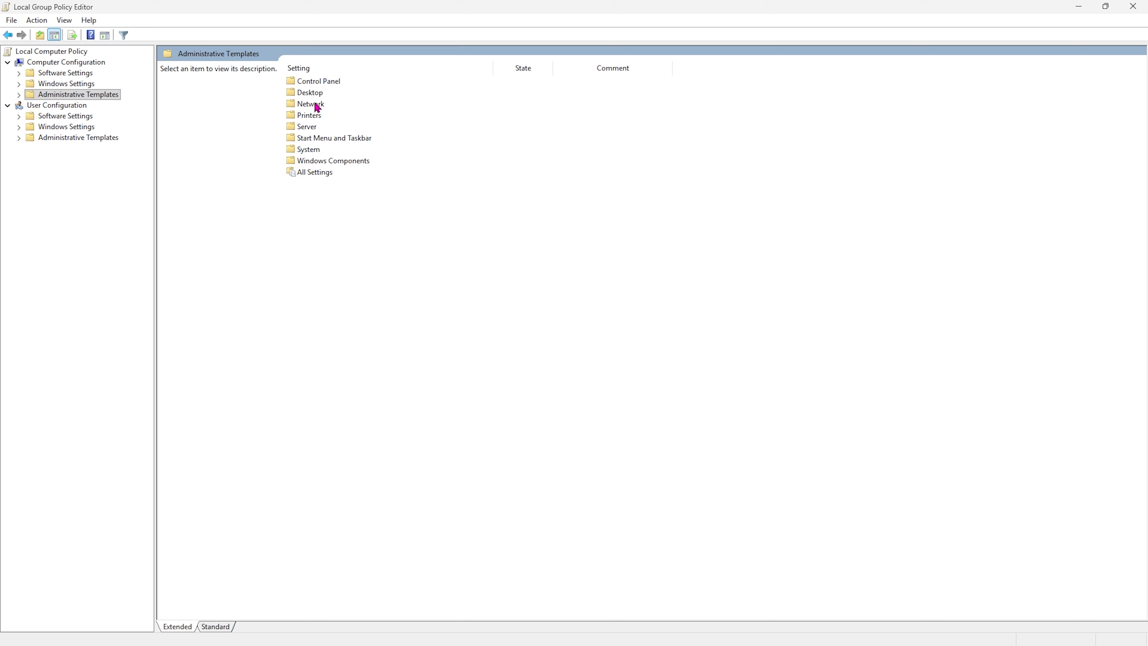
double_click(313, 161)
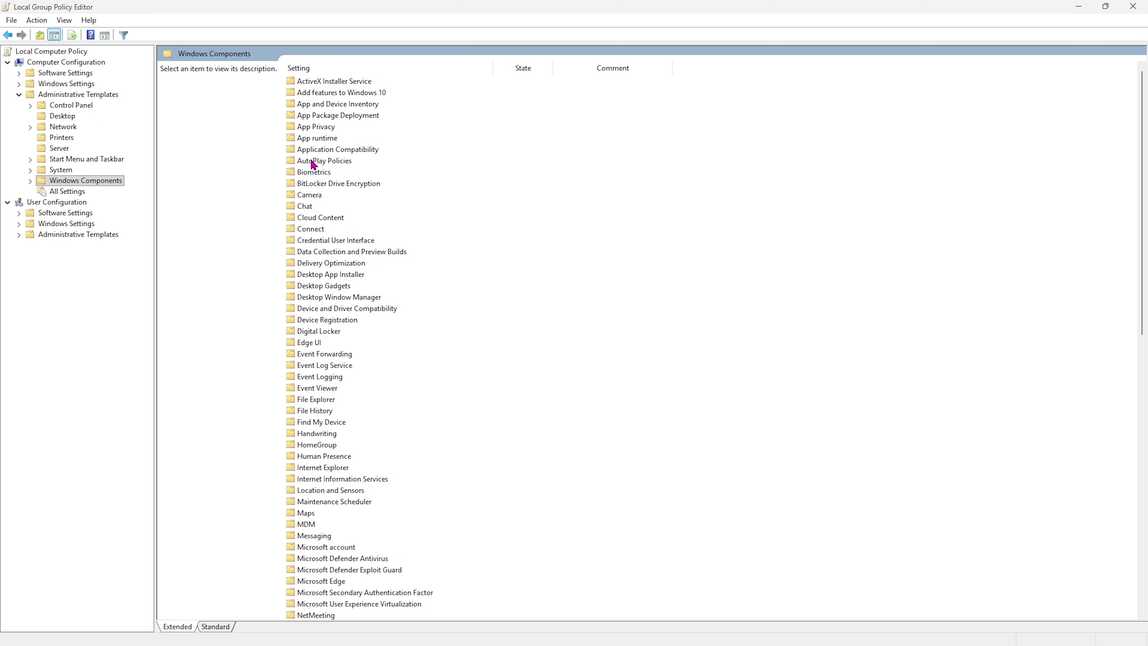
double_click(325, 128)
Set the default for all apps to Force Deny in the policy "Let Windows apps run in the background"
left_click(347, 353)
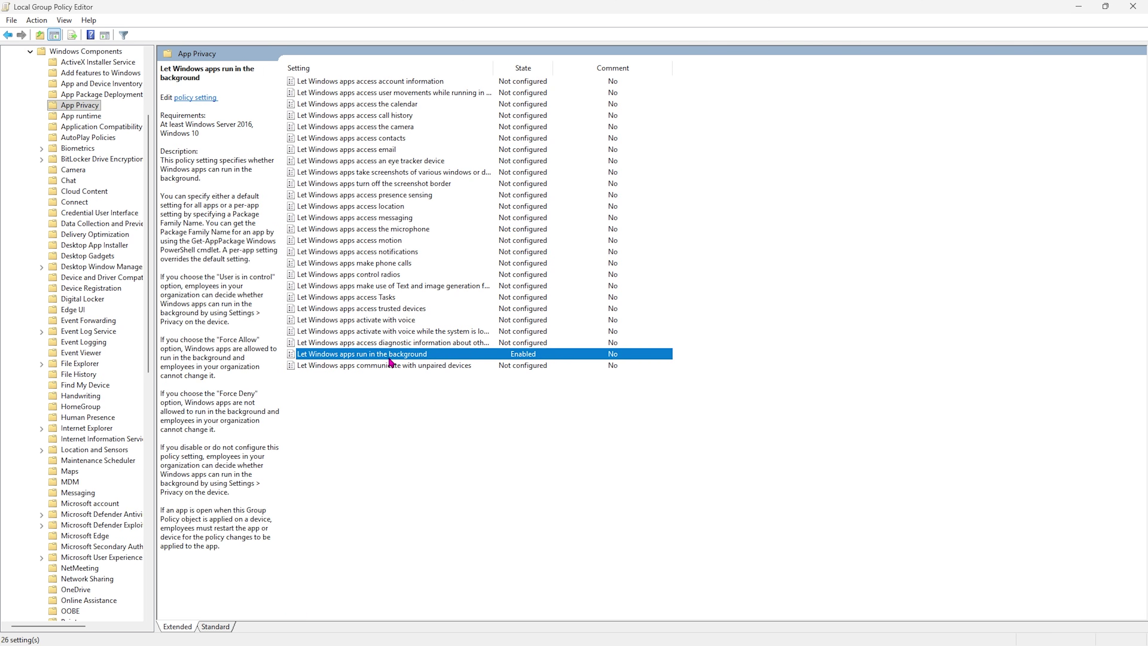
double_click(396, 356)
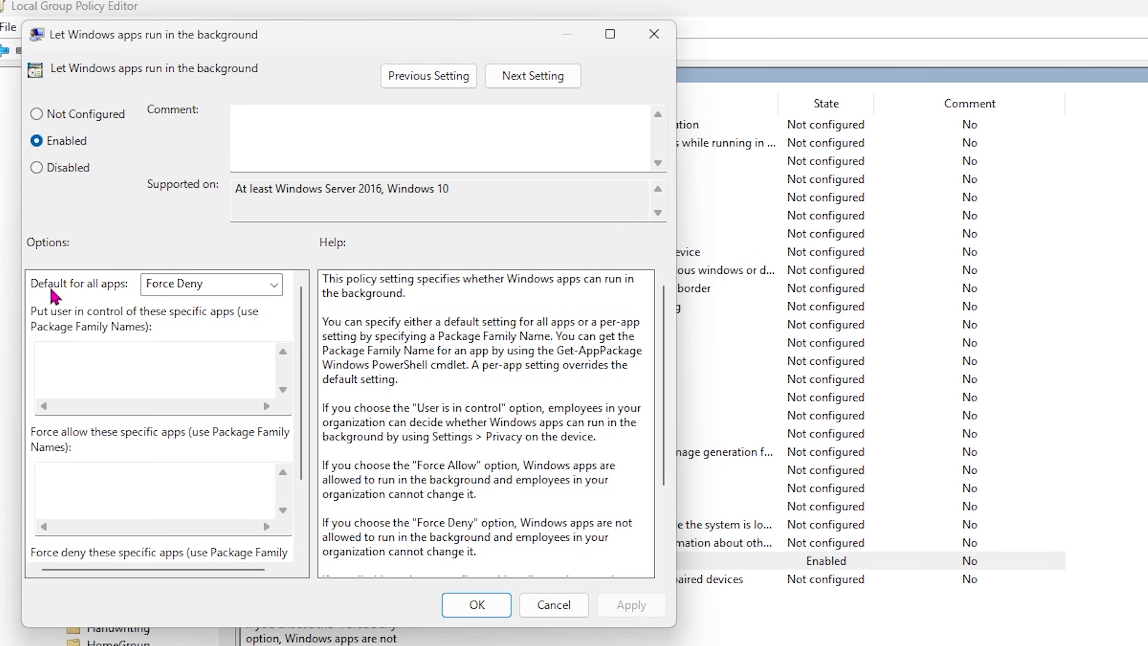
left_click(218, 285)
left_click(264, 333)
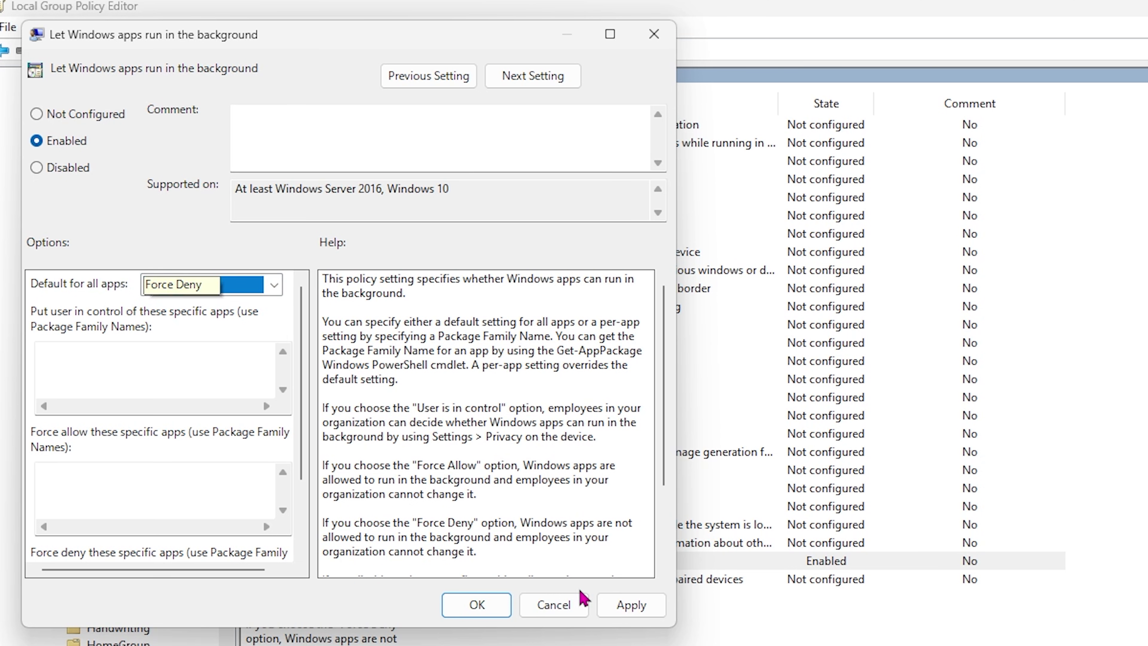
left_click(500, 605)
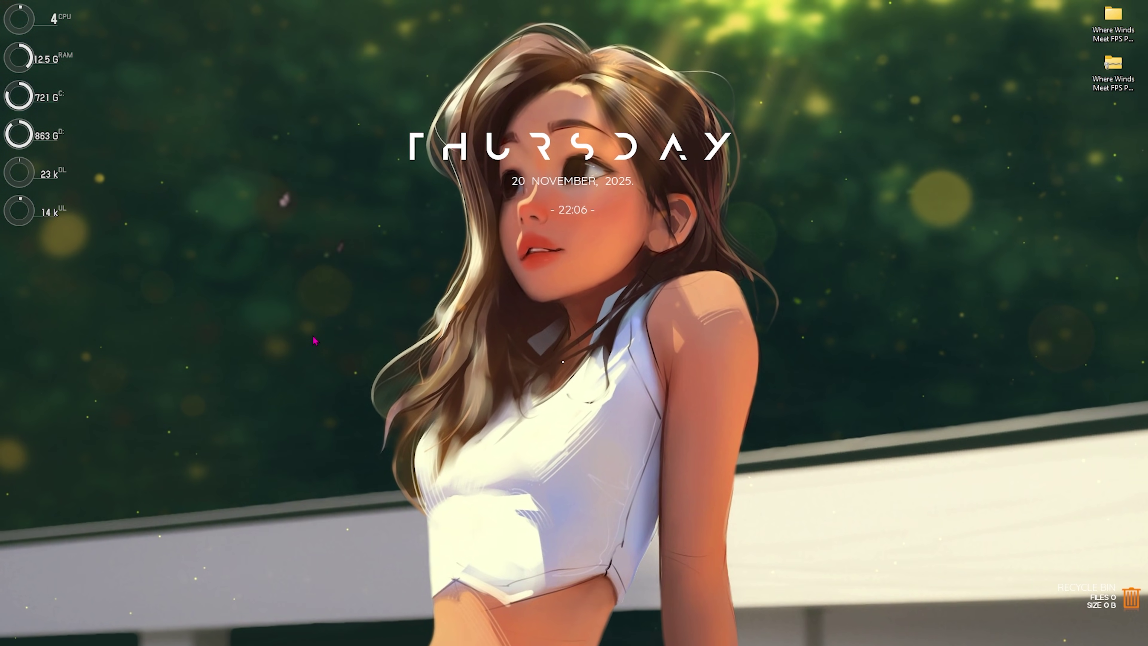
Switch to Task Manager and review the startup apps, including ChatGPT, EpicGamesLauncher.exe, Microsoft 365 Copilot and lghub_system_tray.exe
key("ctrl+shift+Escape")
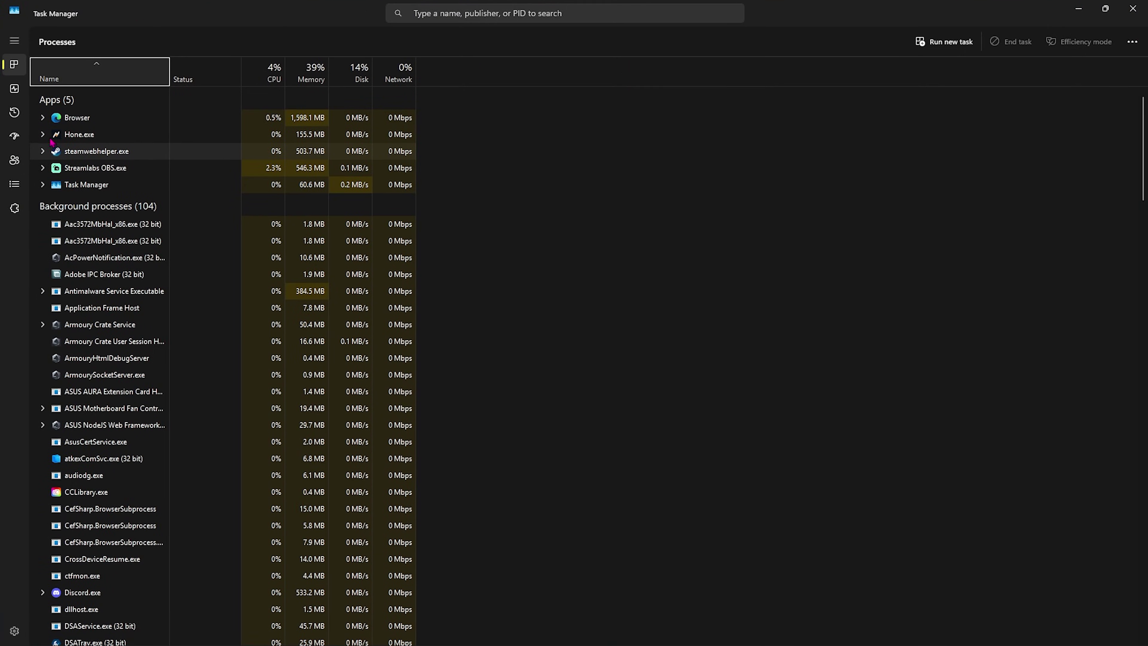
left_click(14, 135)
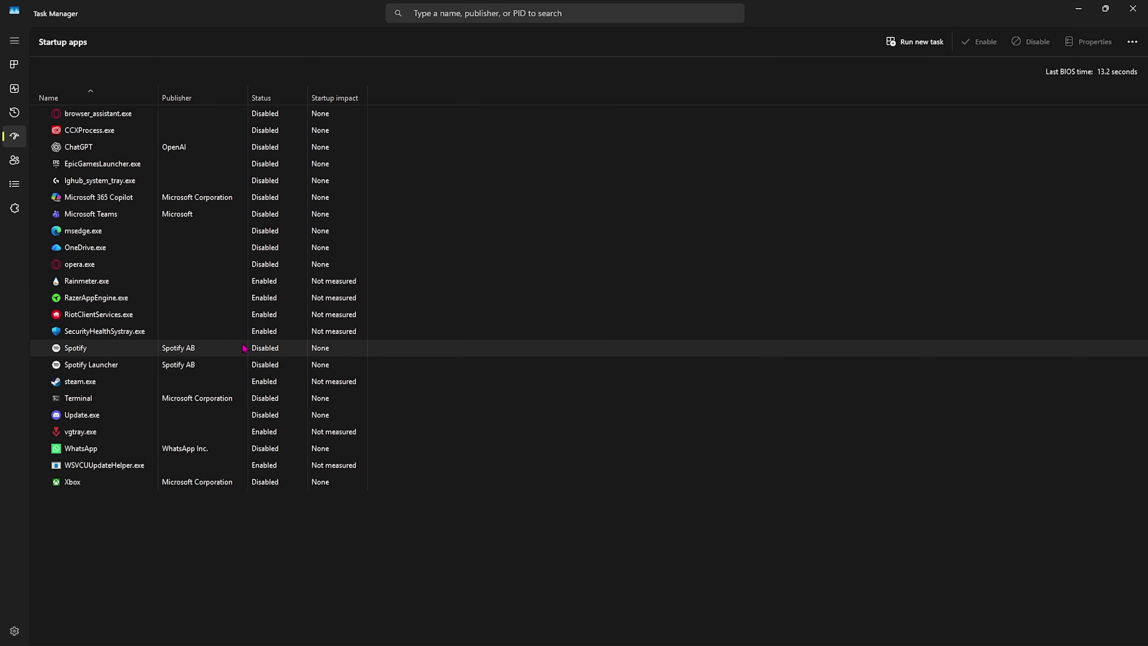
left_click(130, 149)
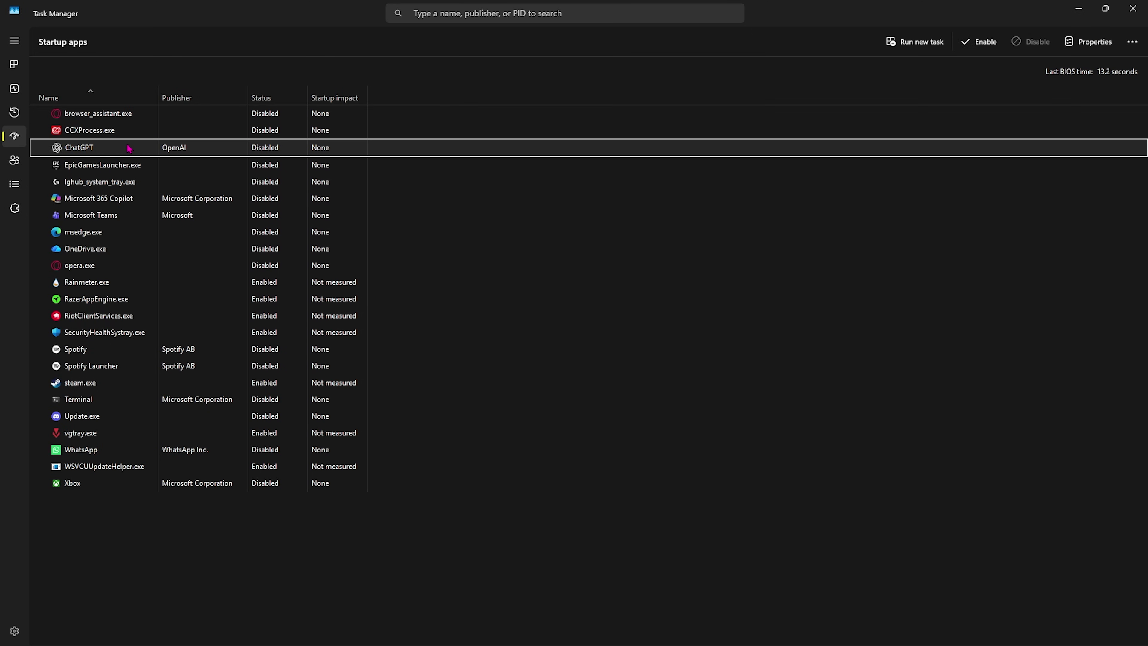
left_click(128, 167)
left_click(126, 199)
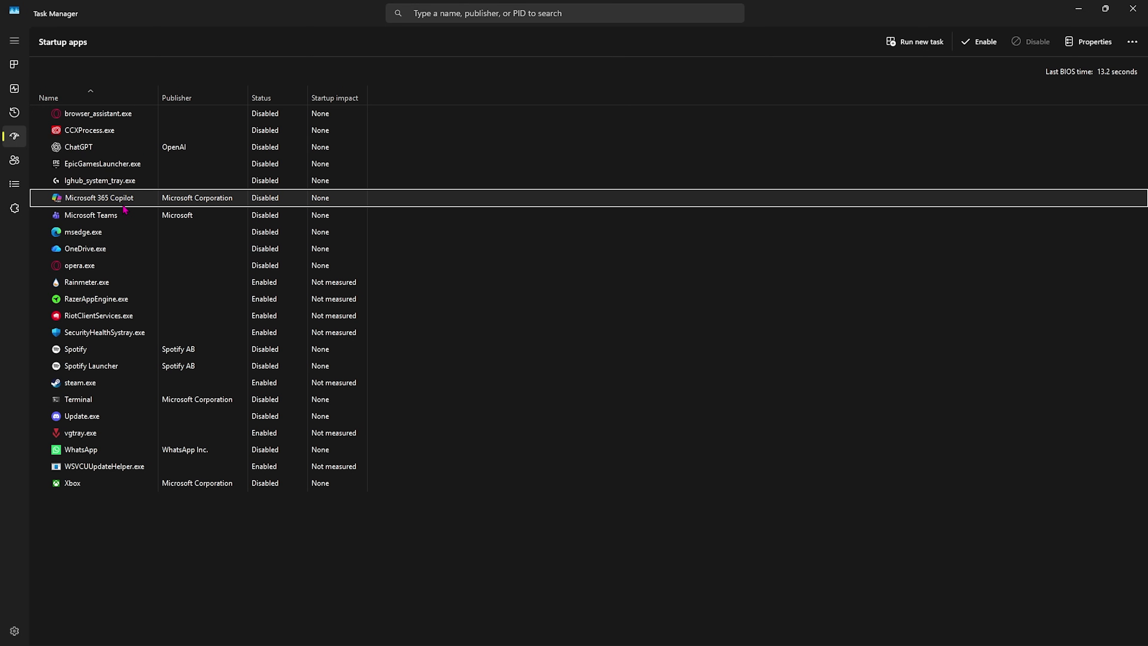
left_click(128, 183)
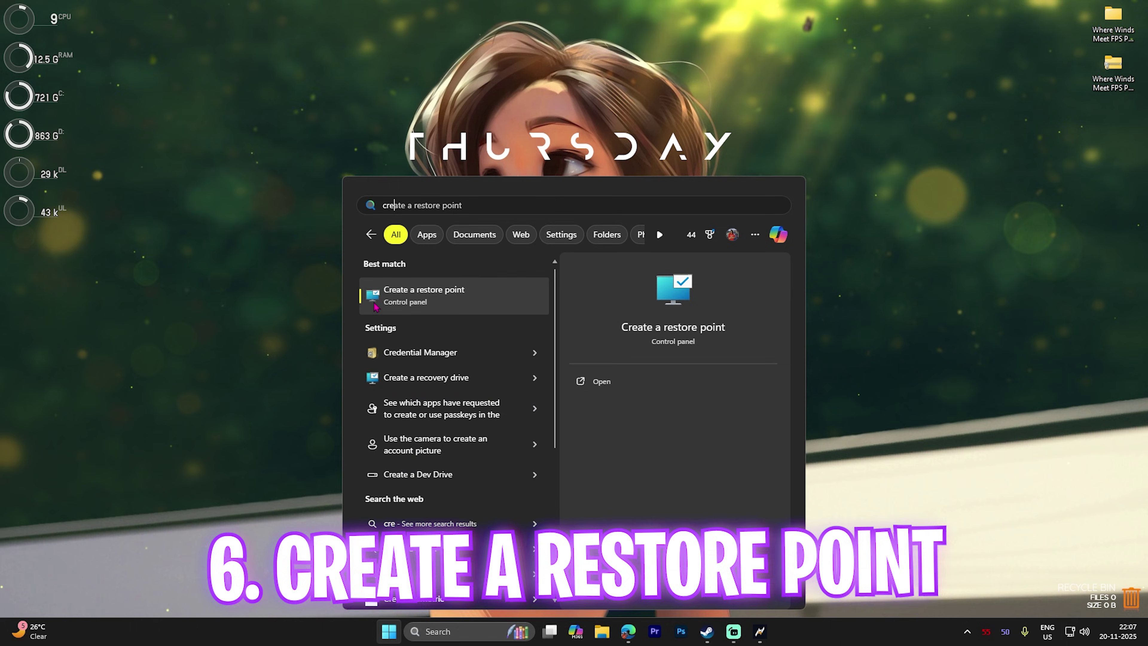
Create a system restore point described as "ww" and close System Properties
key("Return")
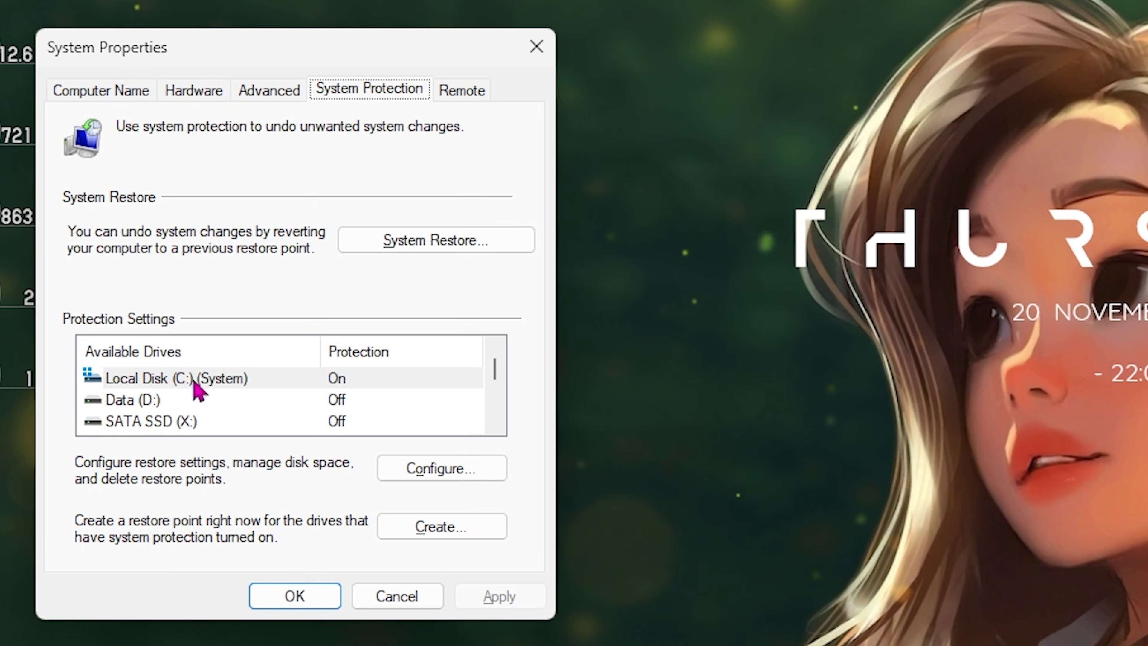
left_click(126, 212)
left_click(434, 527)
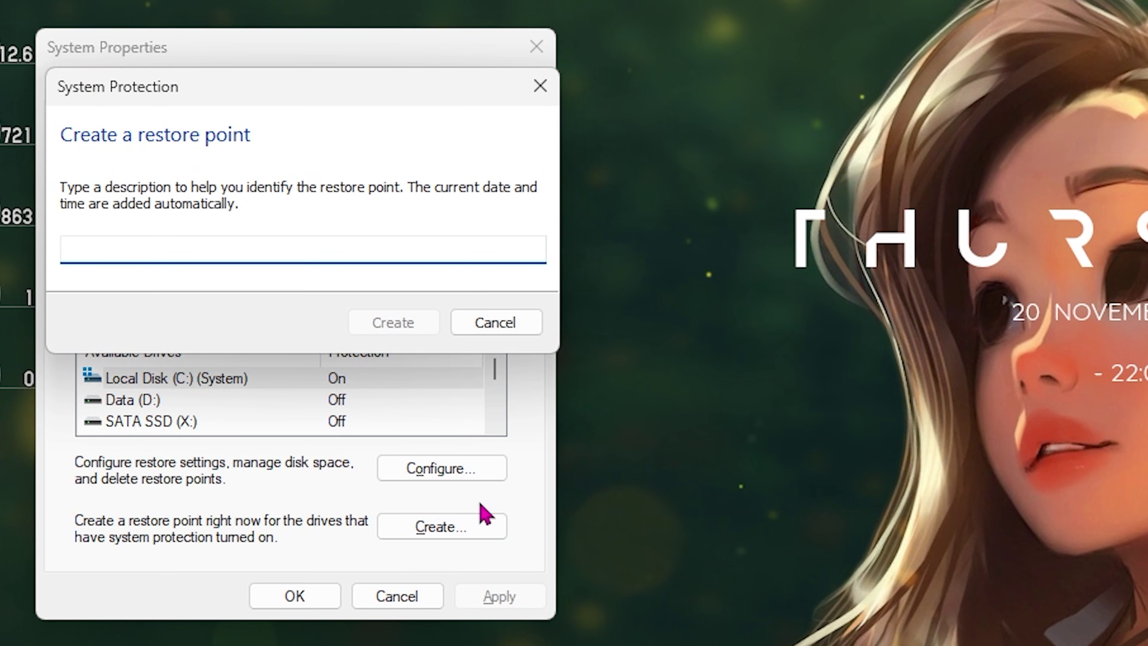
type("ww")
key("Return")
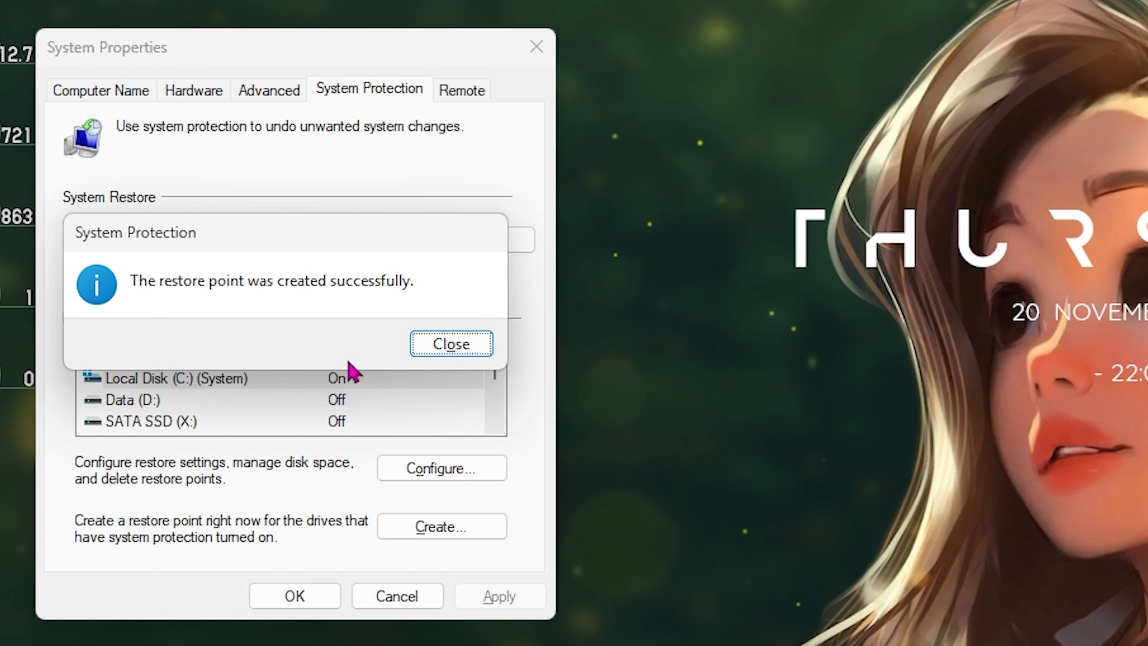
left_click(418, 350)
left_click(536, 47)
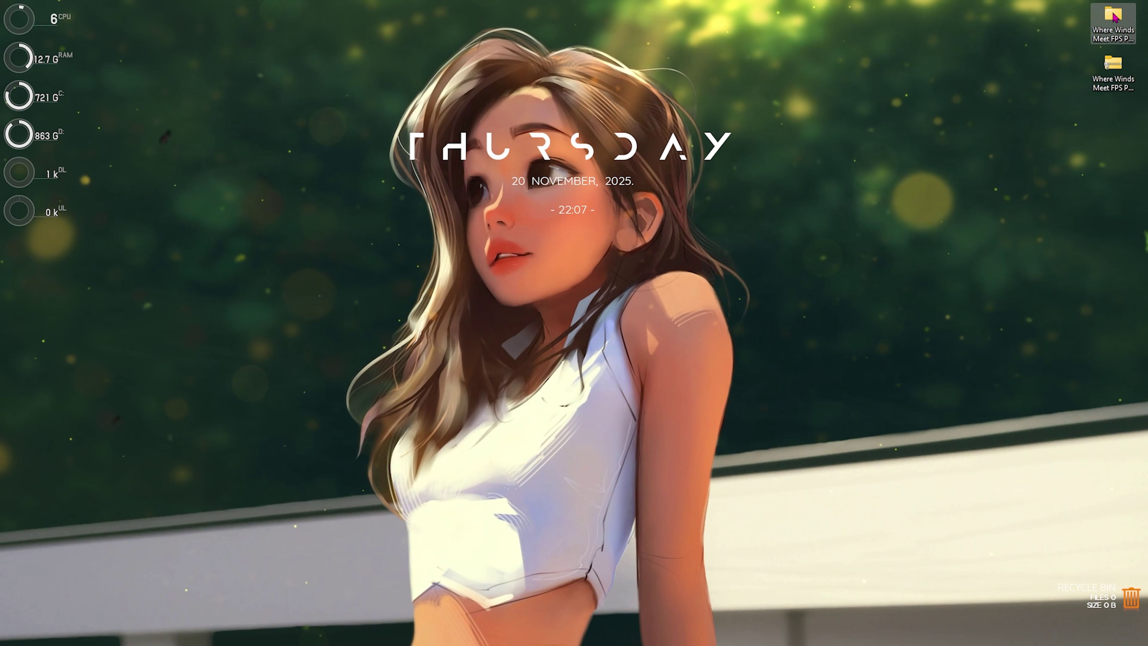
Open the Where Winds Meet FPS Pack folder from the desktop, maximize it, and enter 1 - CPU Priority
double_click(1112, 17)
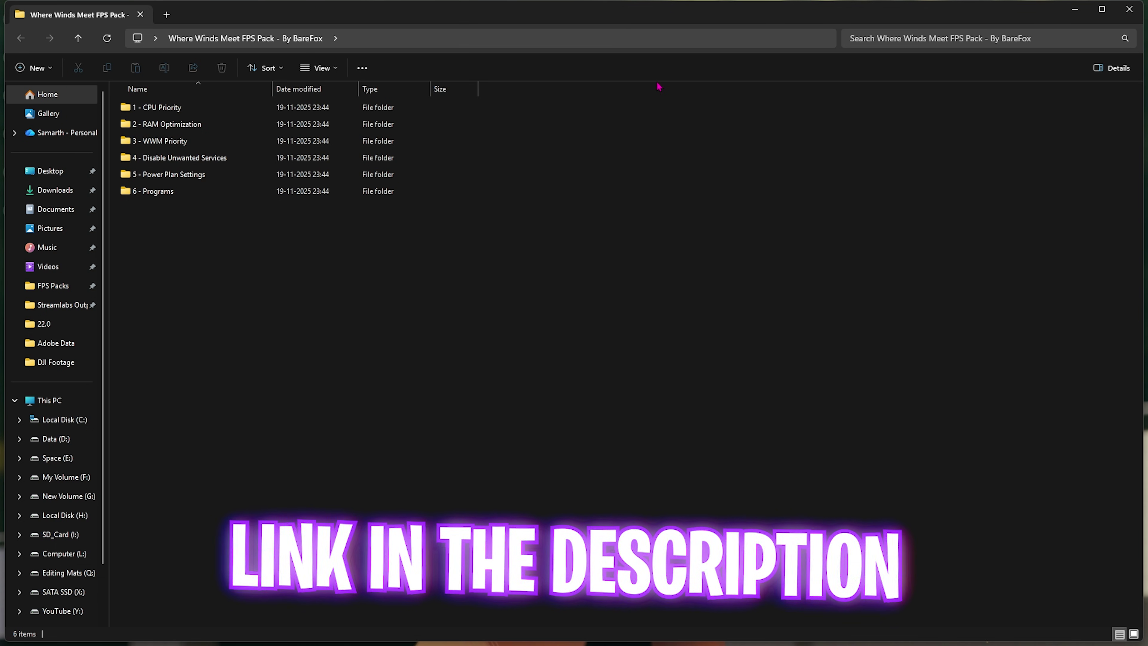
left_click(1102, 10)
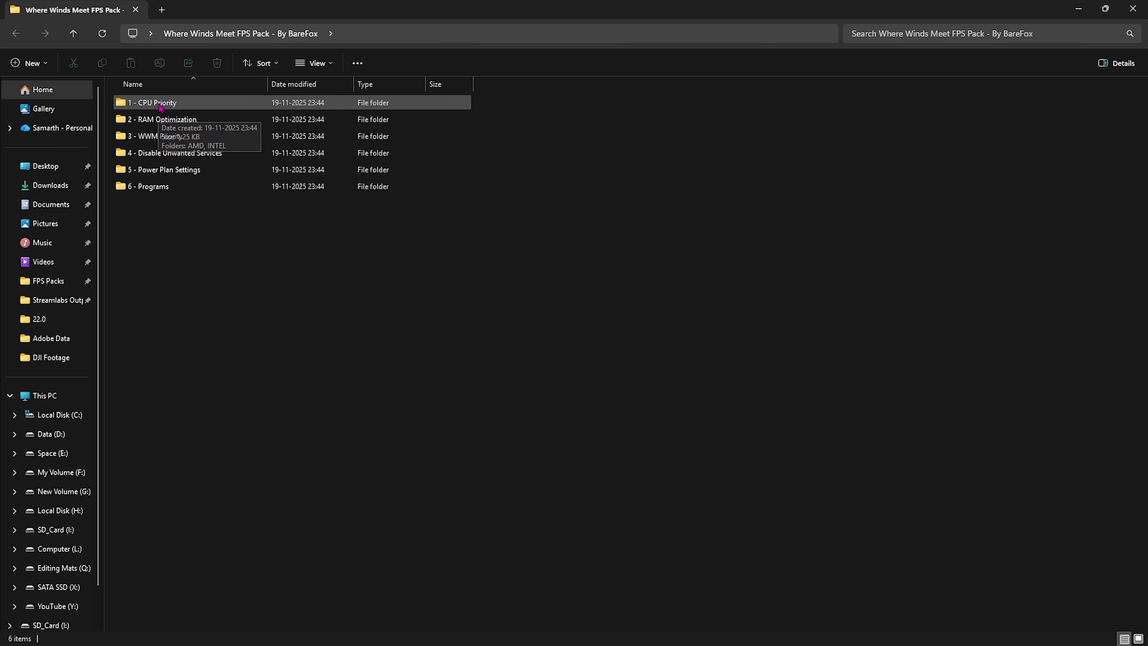
double_click(159, 107)
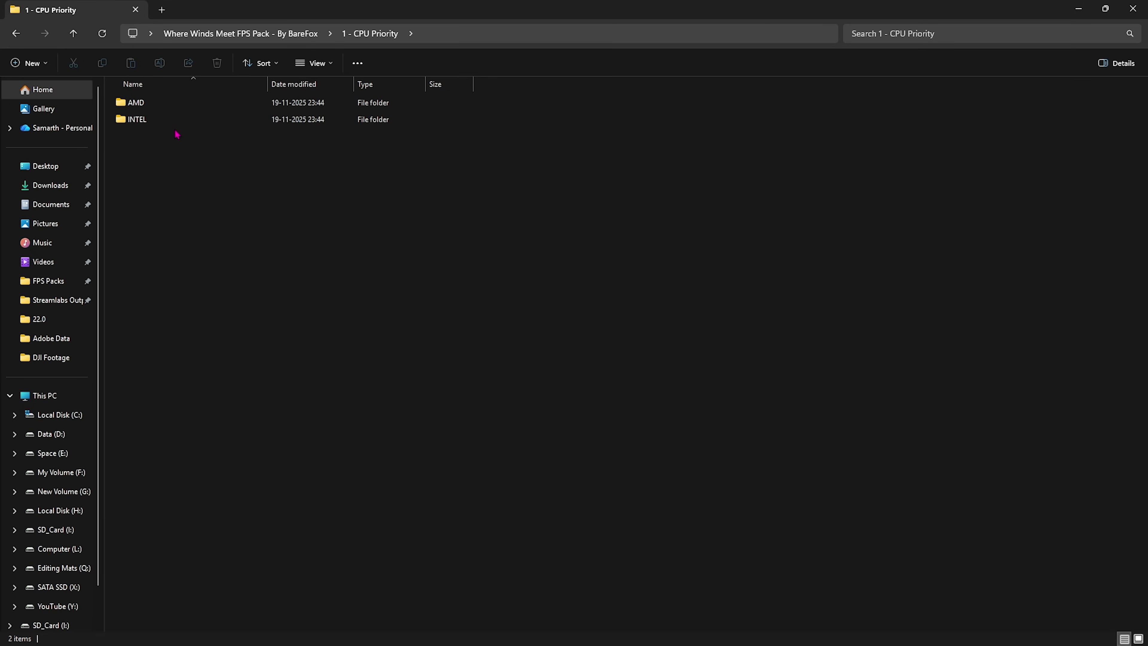
Check the registry files in the INTEL and AMD folders and return to the main FPS pack folder
double_click(154, 120)
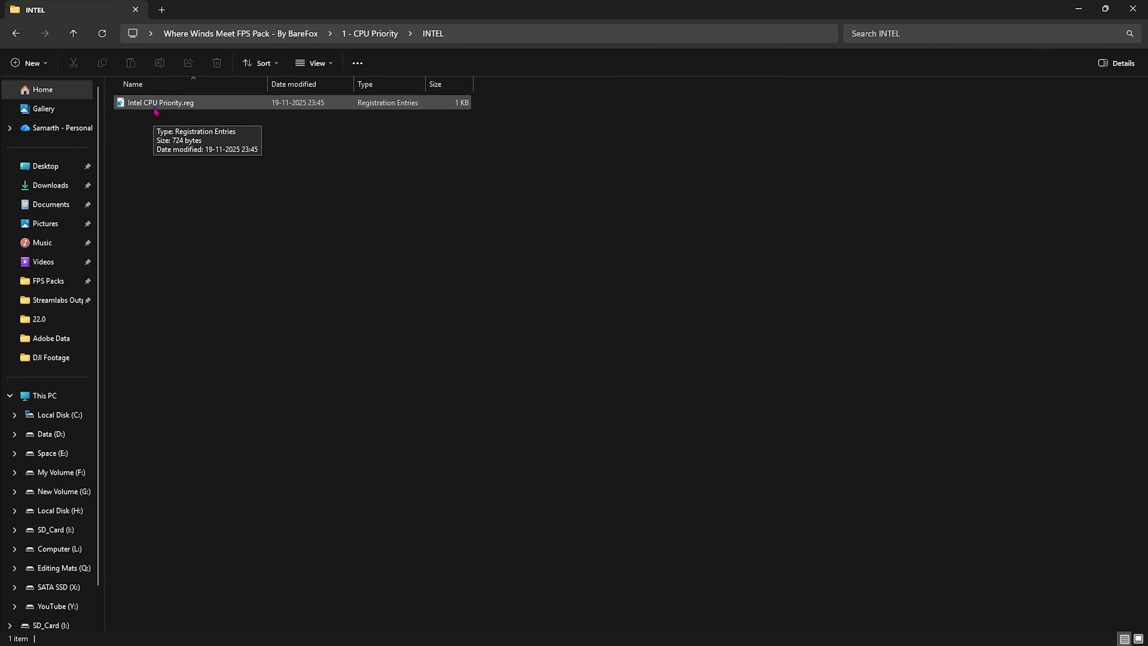
key("alt+Left")
double_click(146, 105)
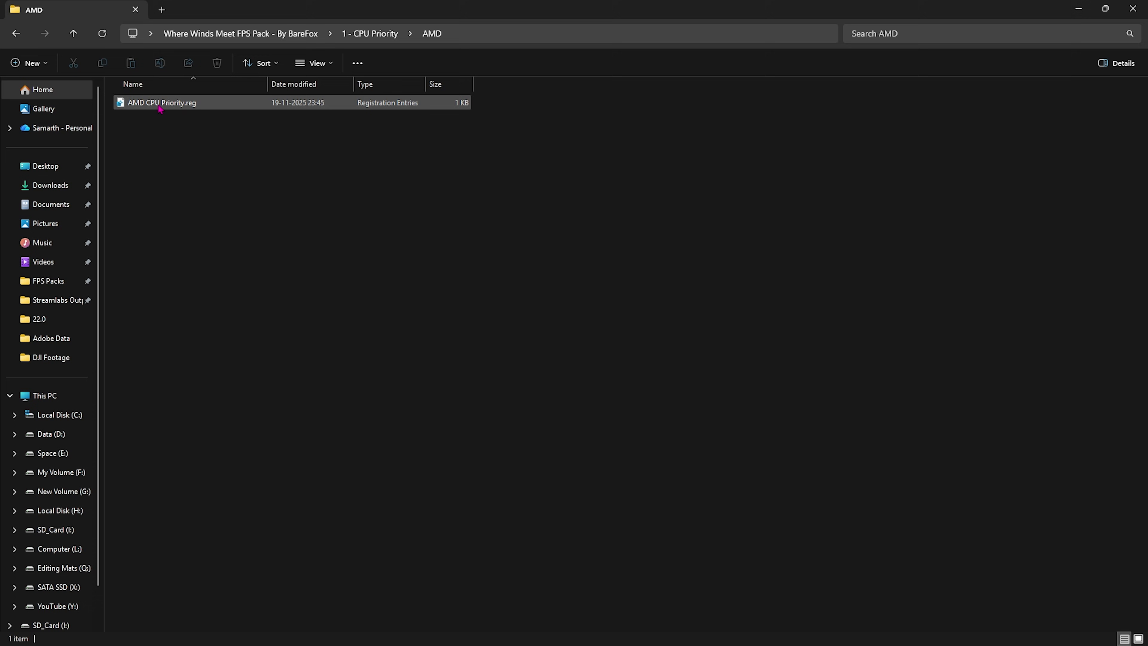
left_click(240, 33)
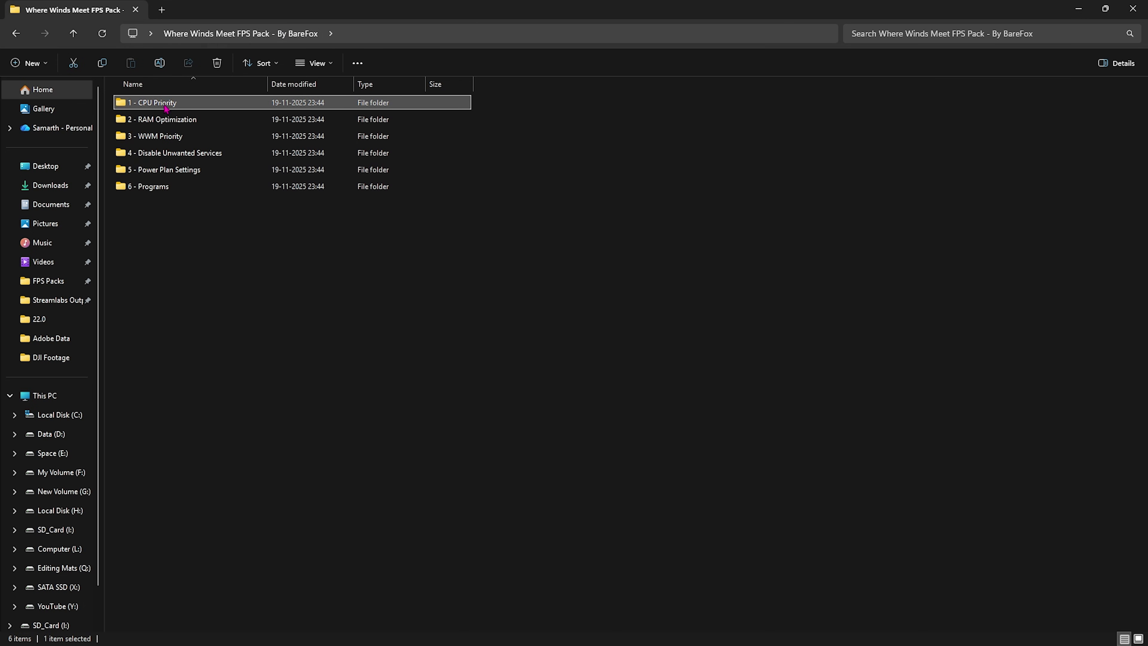
Open the 2 - RAM Optimization folder and look over the registry files from 2GB to 128GB
double_click(167, 121)
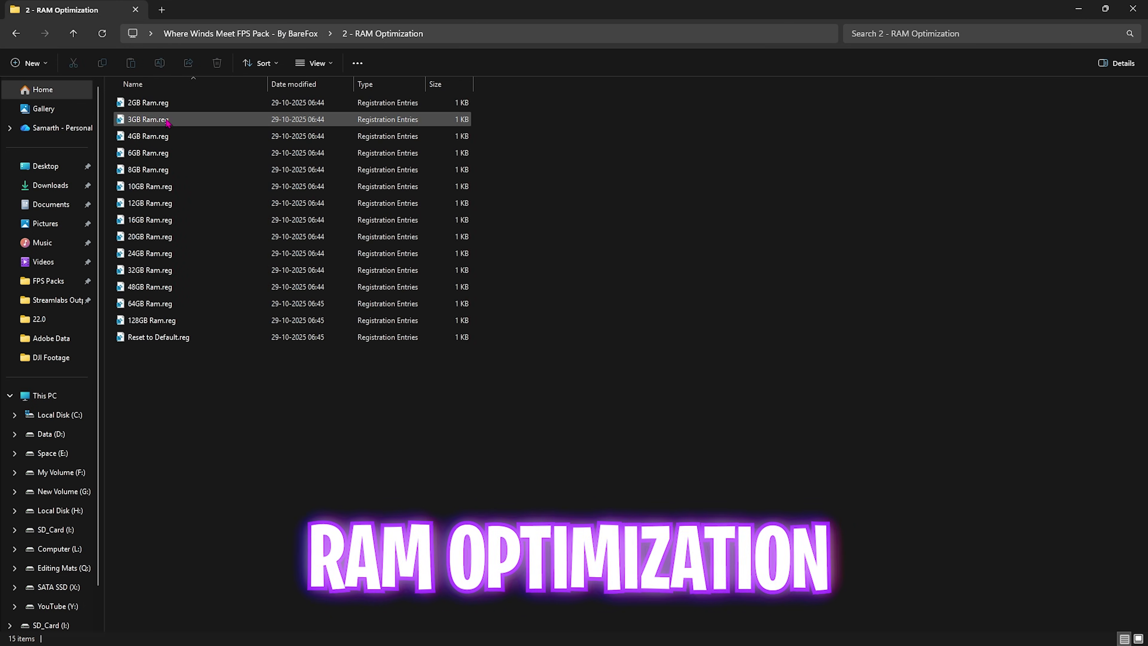
left_click_drag(480, 325, 452, 95)
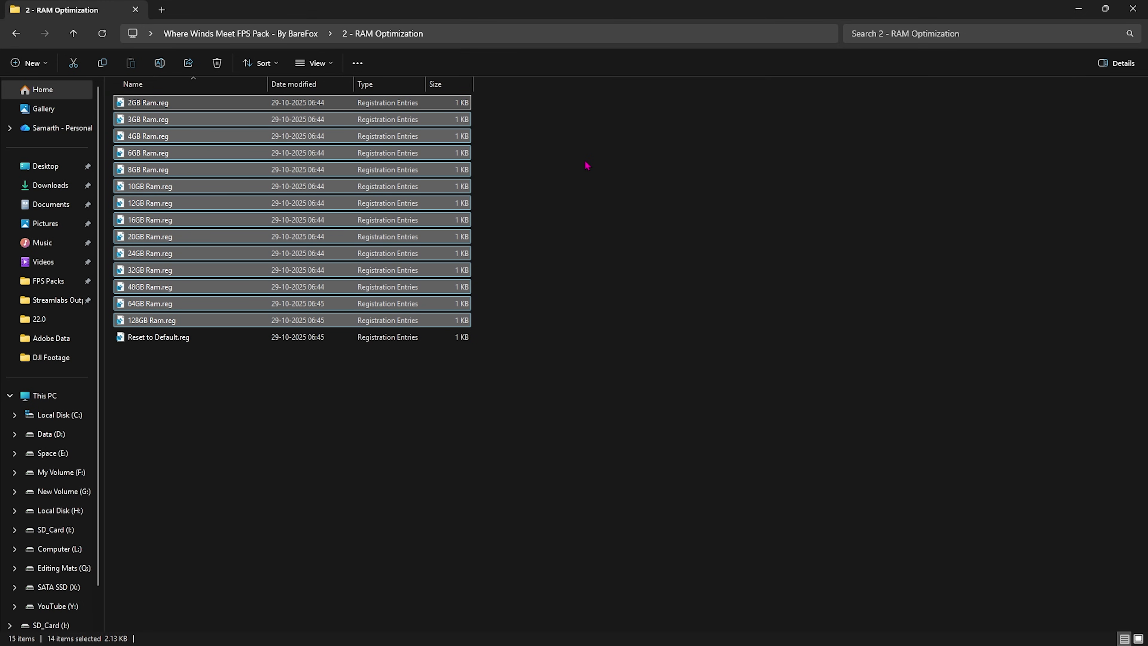
left_click(586, 166)
Check the installed physical memory in System Information and close it
key("super")
type("sys")
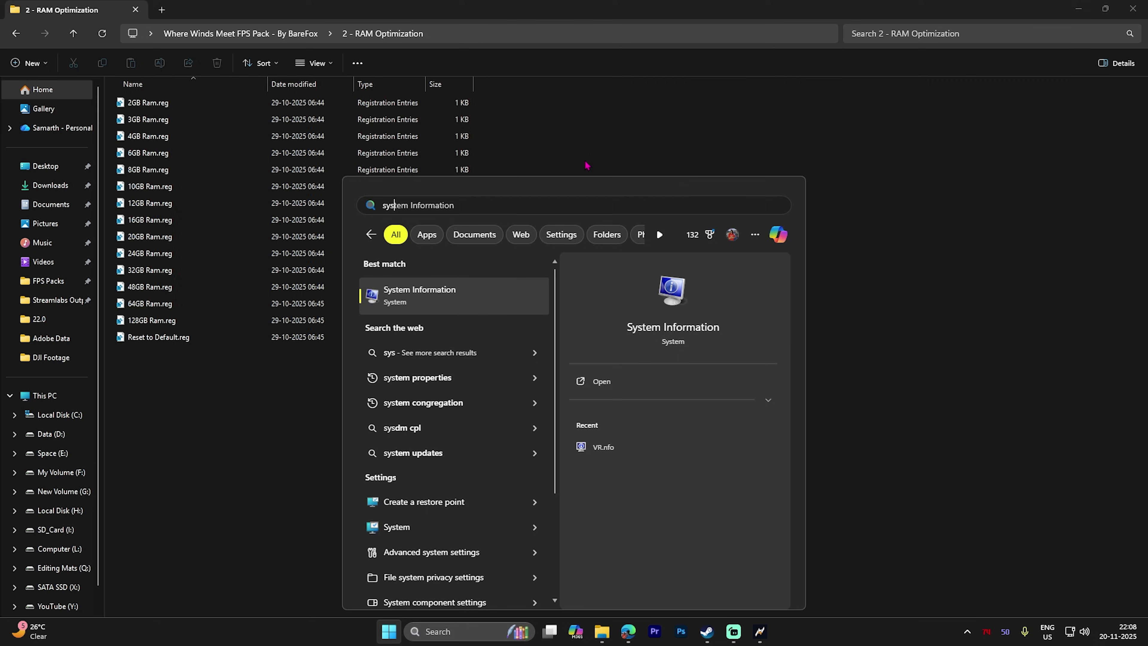
key("Return")
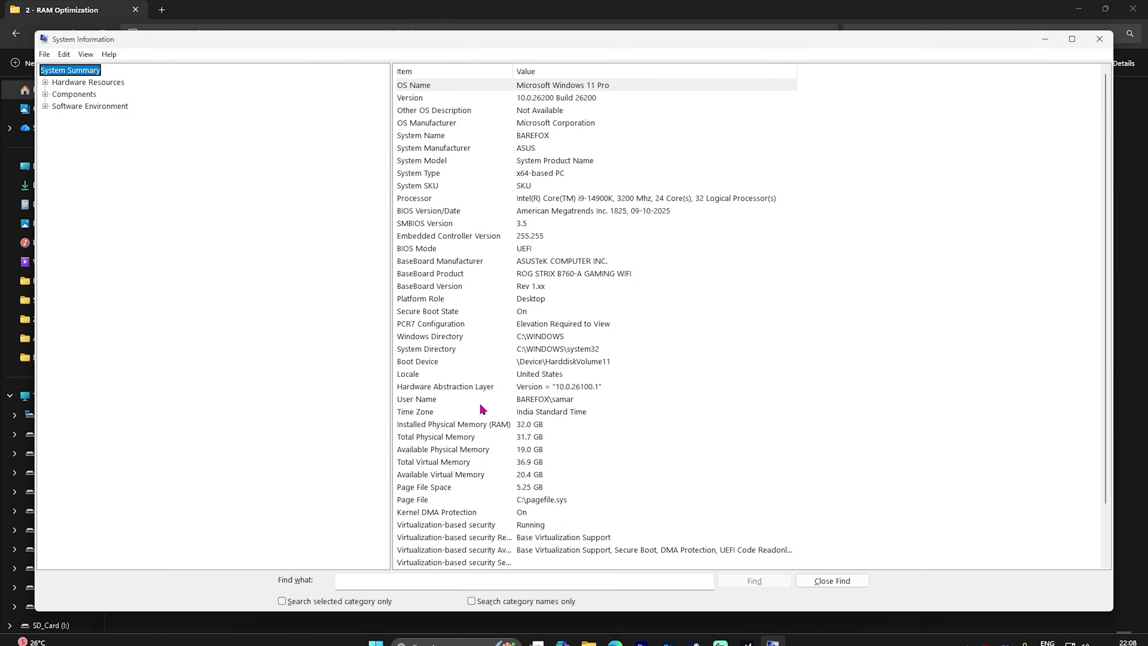
left_click(501, 424)
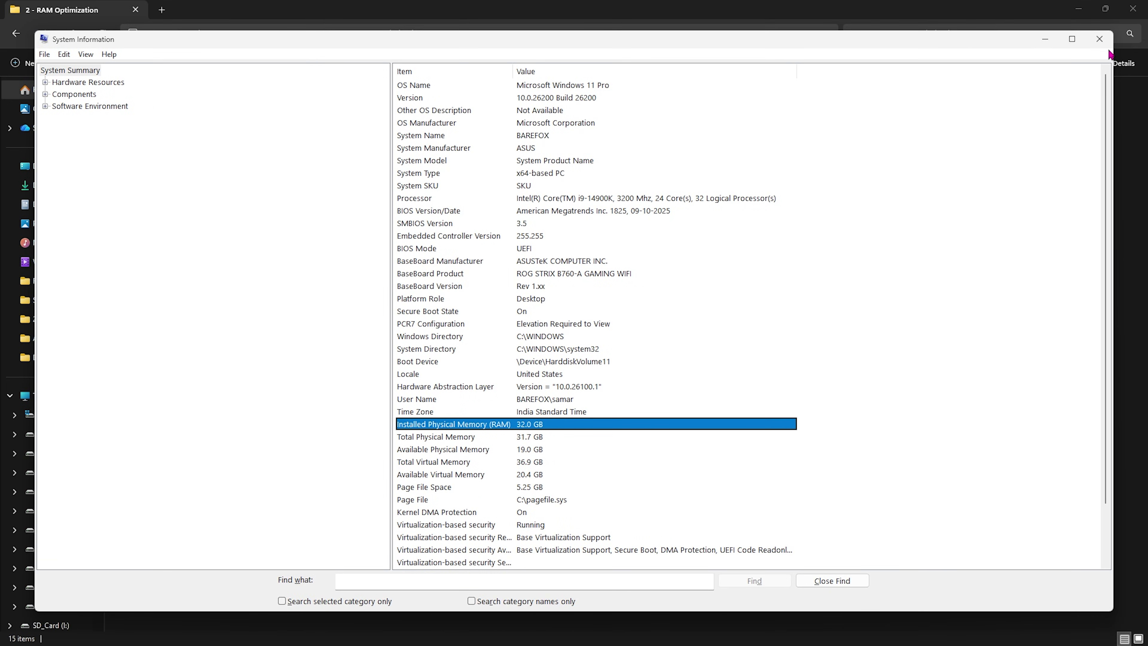
left_click(1099, 39)
Locate 32GB Ram.reg and Reset to Default.reg among the RAM registry files
left_click(177, 273)
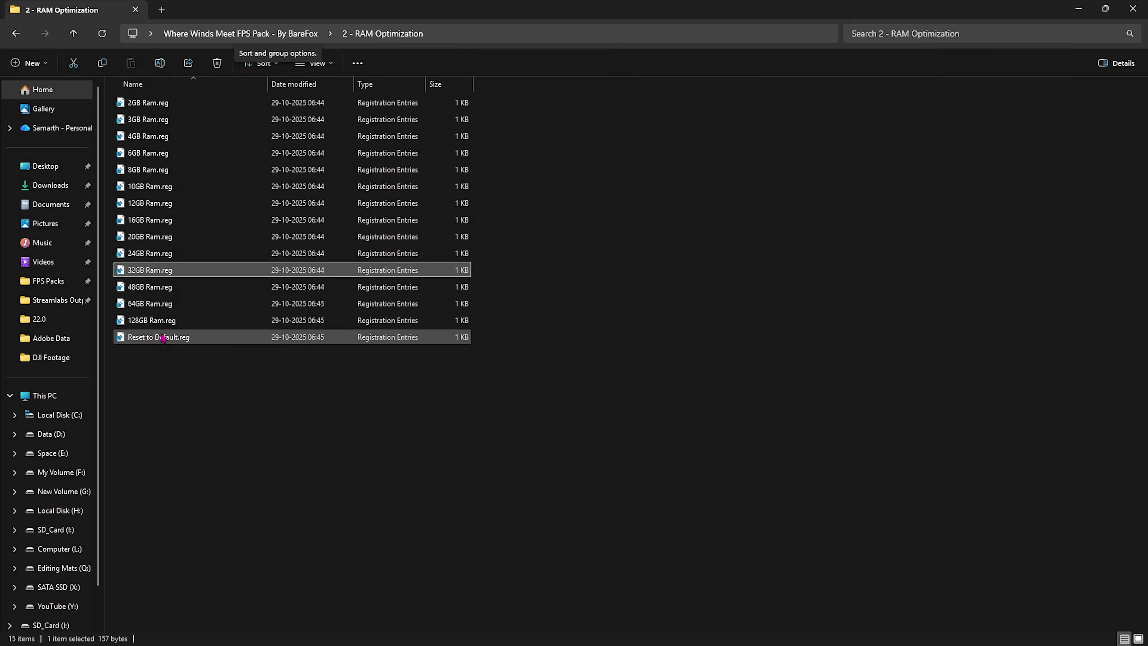
left_click(137, 342)
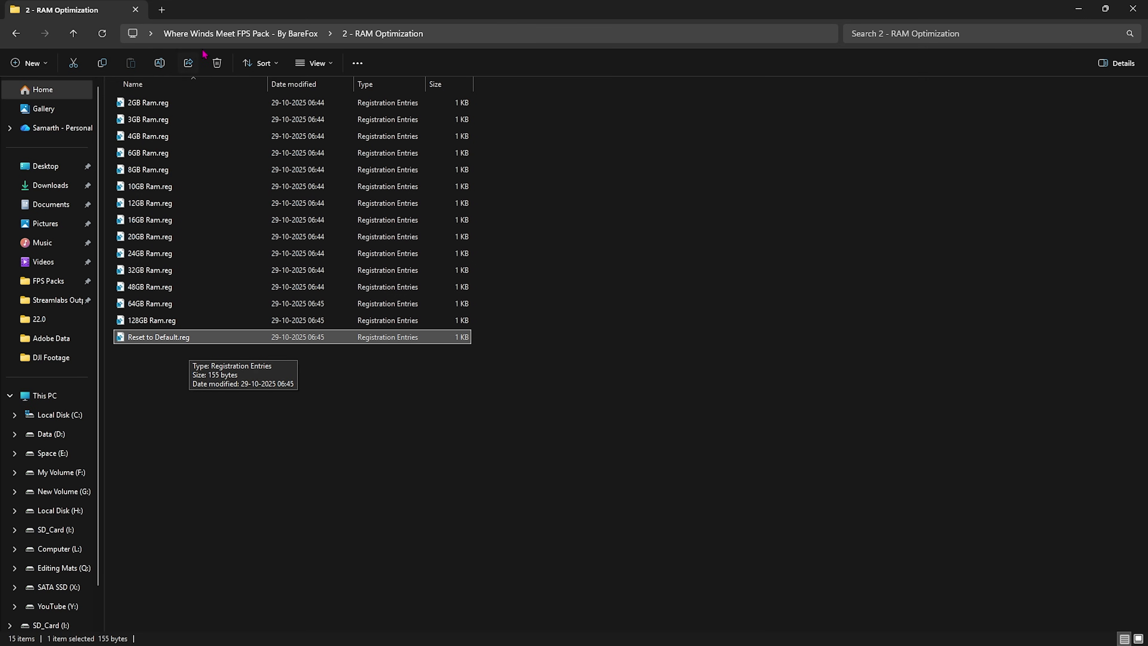
Return to the main FPS pack folder and open 3 - WWM Priority
left_click(218, 33)
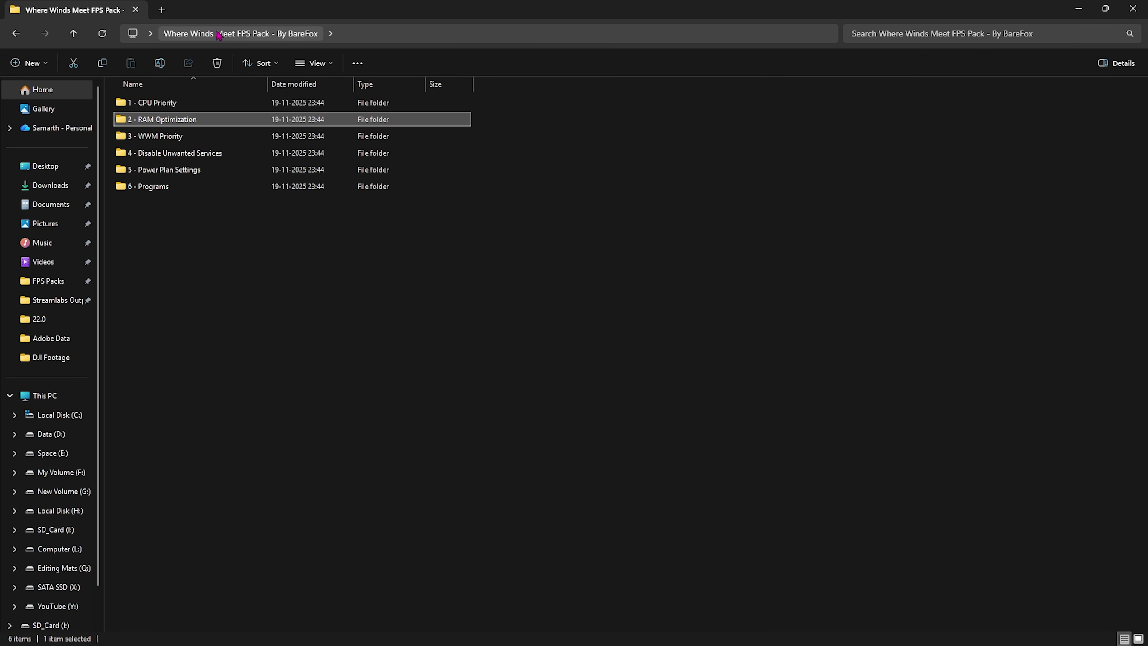
double_click(151, 136)
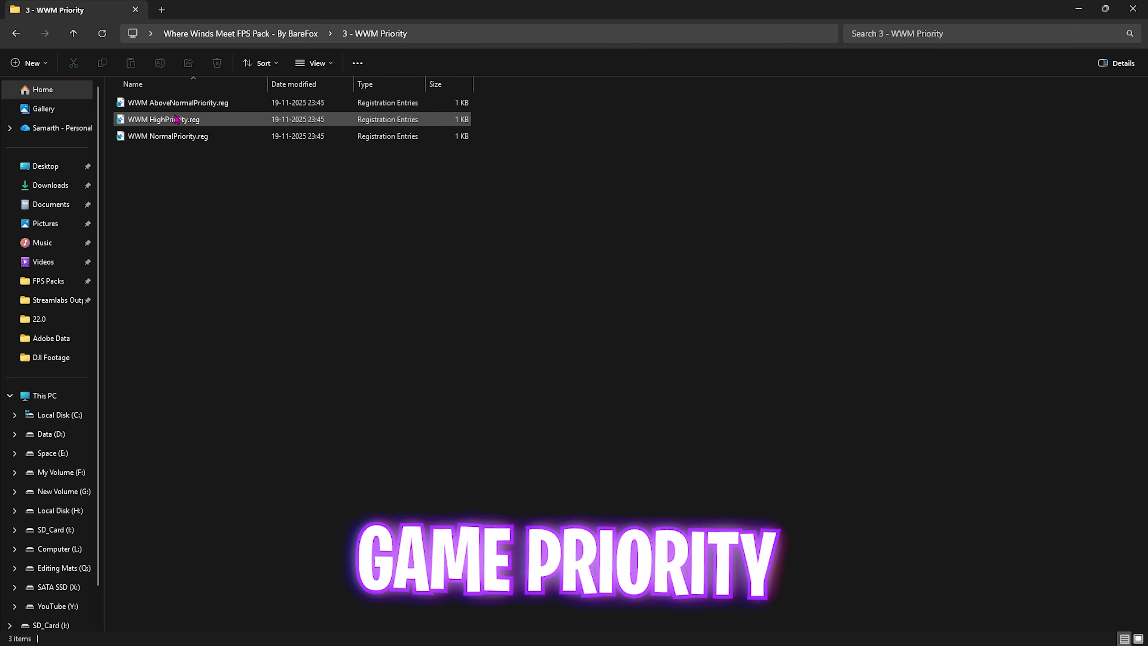
Locate WWM AboveNormalPriority.reg and WWM NormalPriority.reg among the game priority files
left_click(171, 102)
left_click(163, 137)
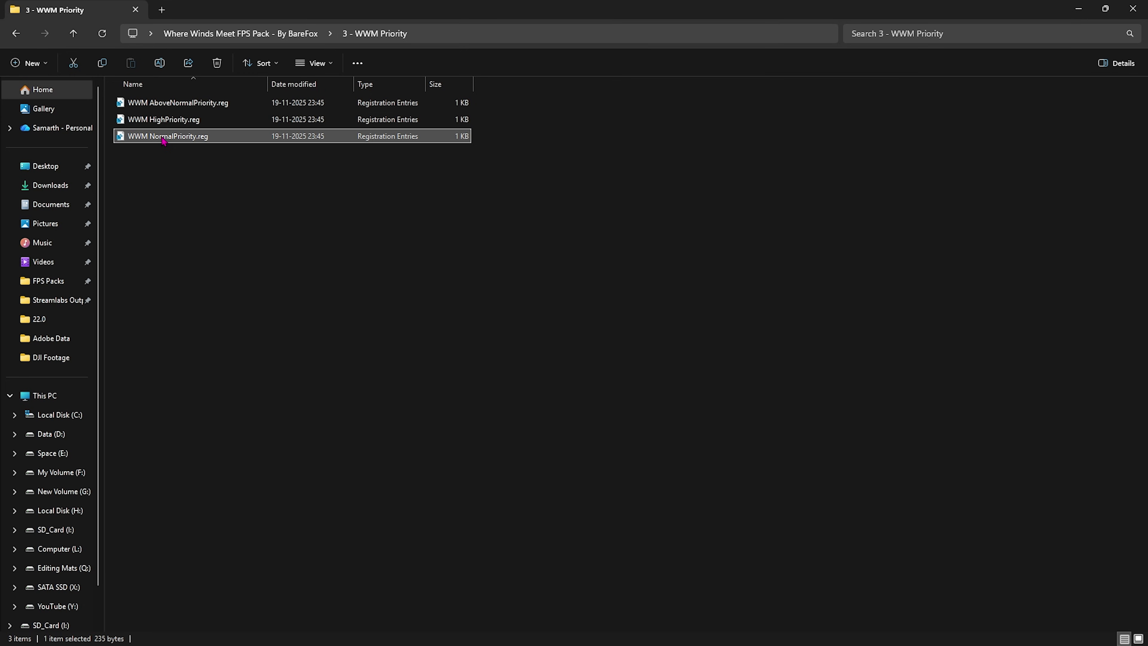
Review the registry files in 4 - Disable Unwanted Services, including the Bluetooth and printer ones, and open its Revert Registries folder
left_click(240, 33)
double_click(167, 154)
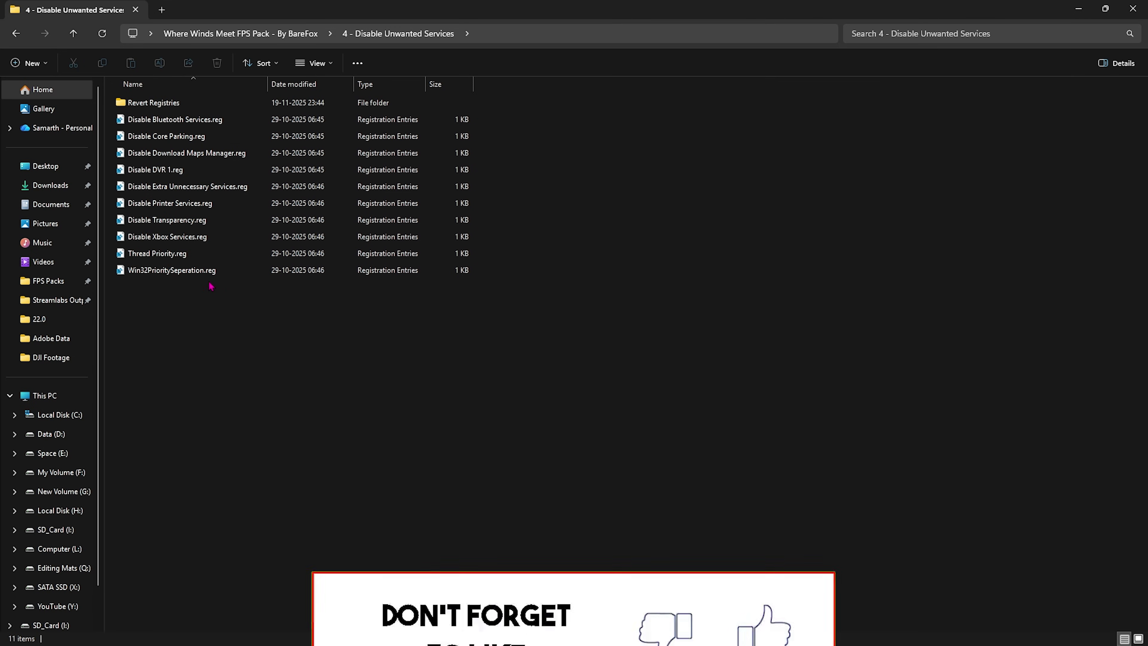
left_click_drag(207, 309, 221, 121)
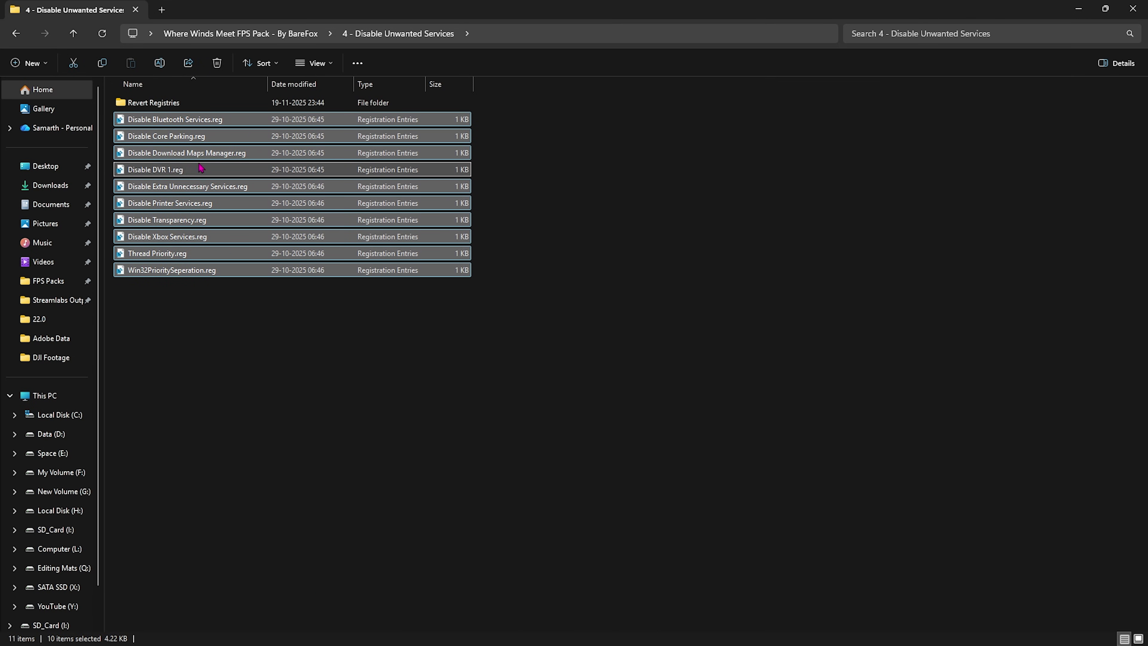
left_click(208, 122)
left_click(195, 203, "ctrl")
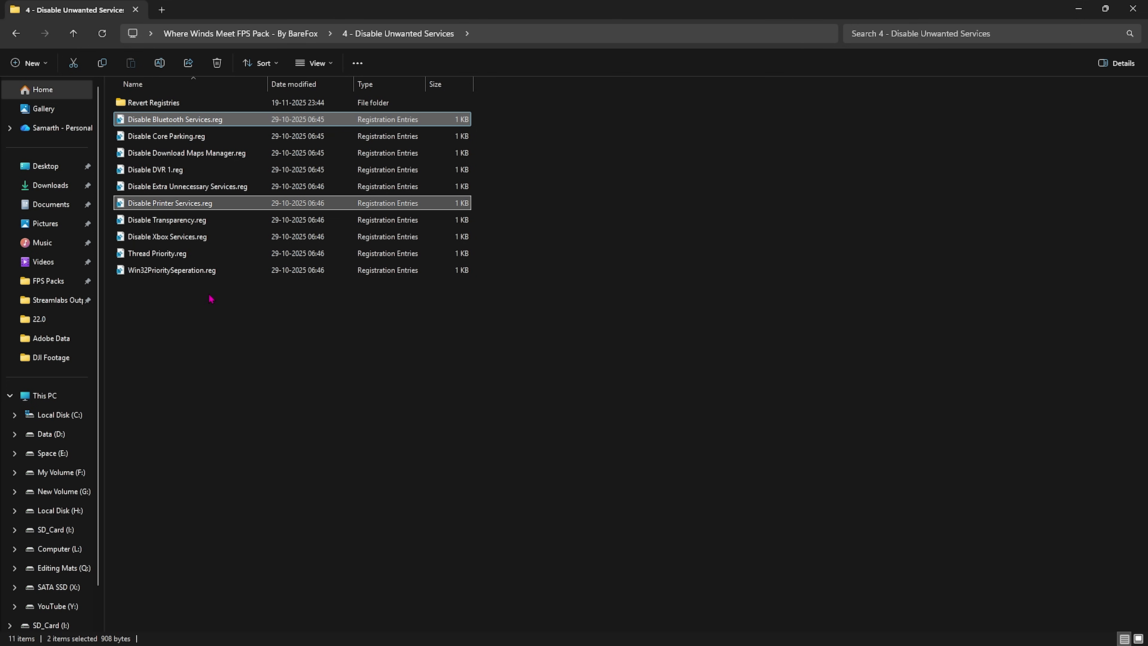
double_click(158, 104)
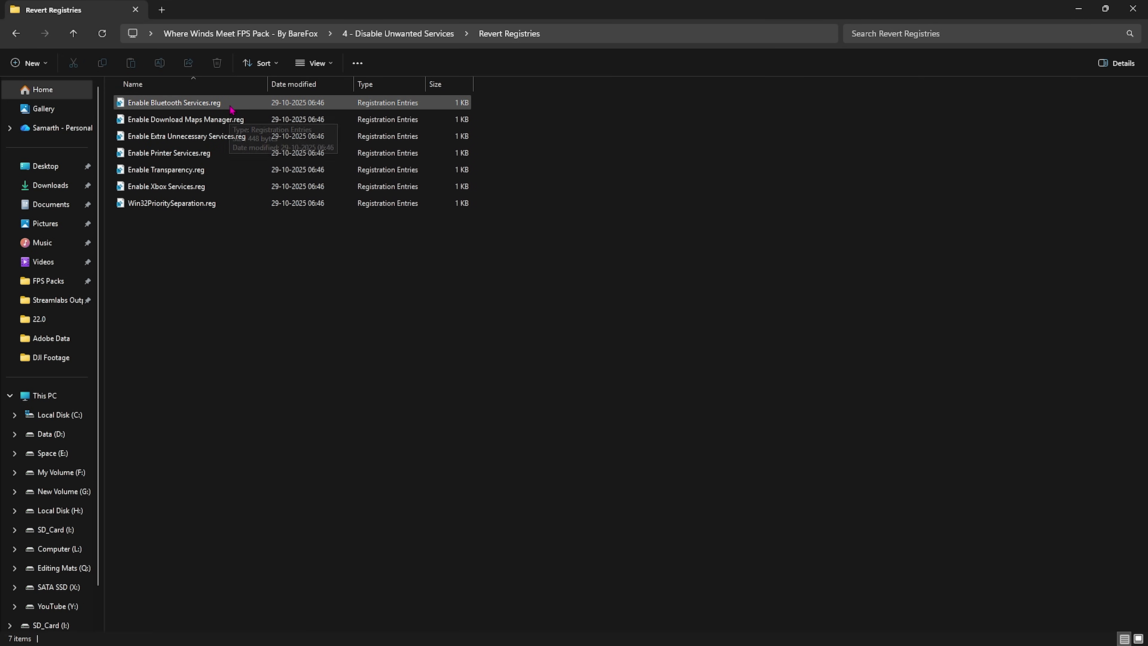
Open Power Plans from the pack's 5 - Power Plan Settings folder and select the Ultimate Performance plan
left_click(241, 34)
double_click(168, 170)
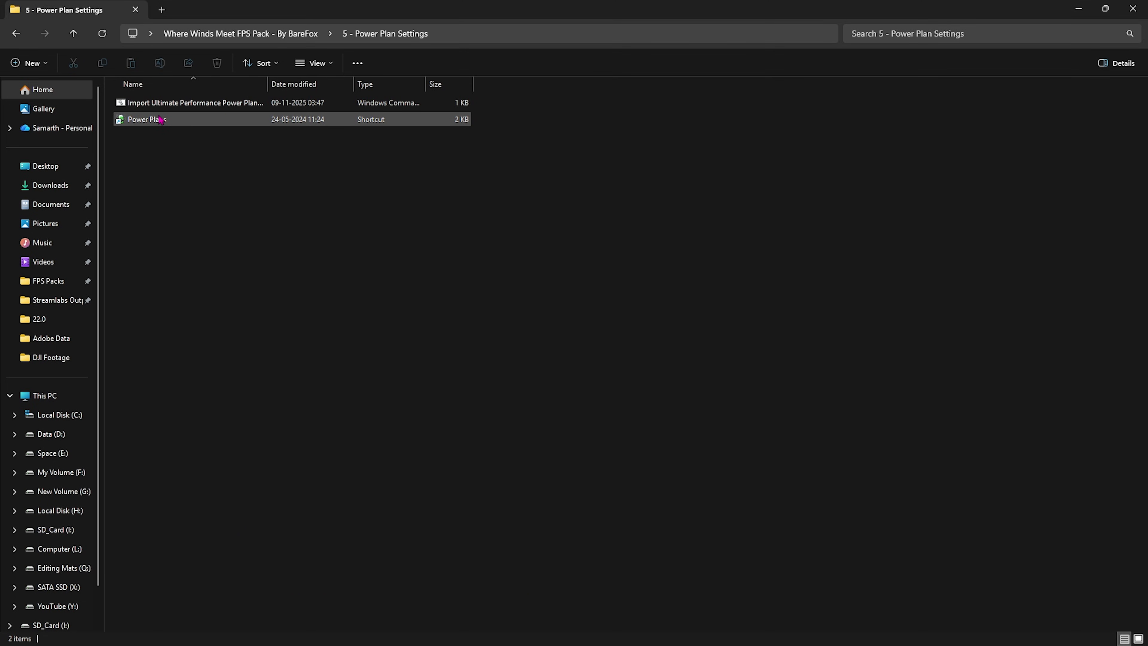
right_click(168, 103)
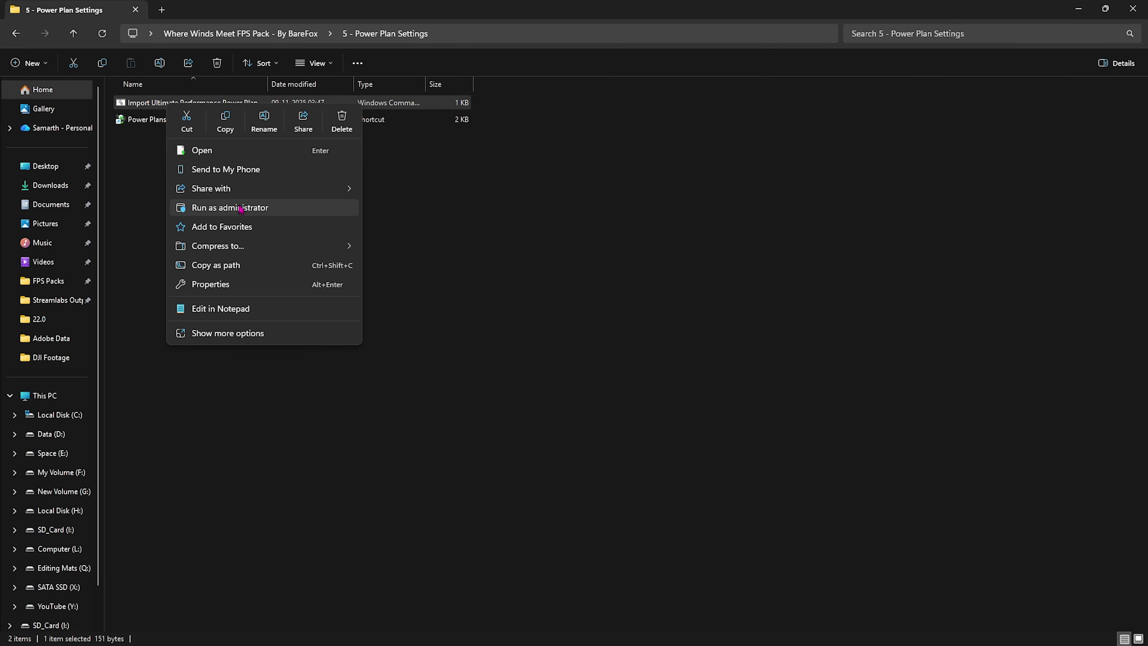
left_click(144, 161)
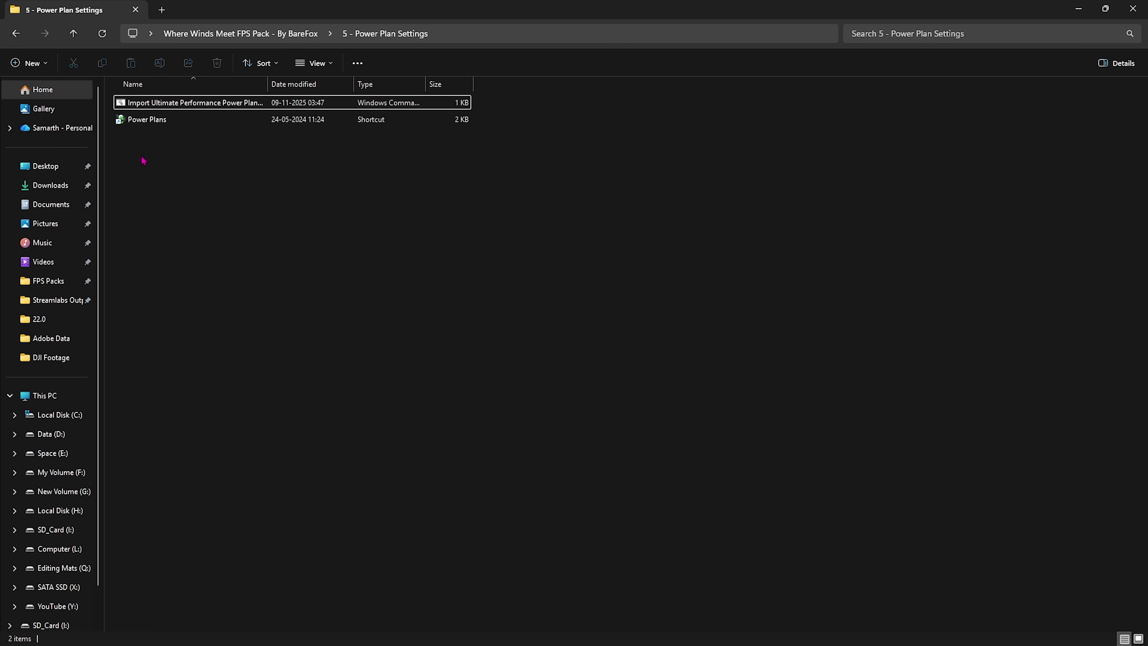
double_click(147, 119)
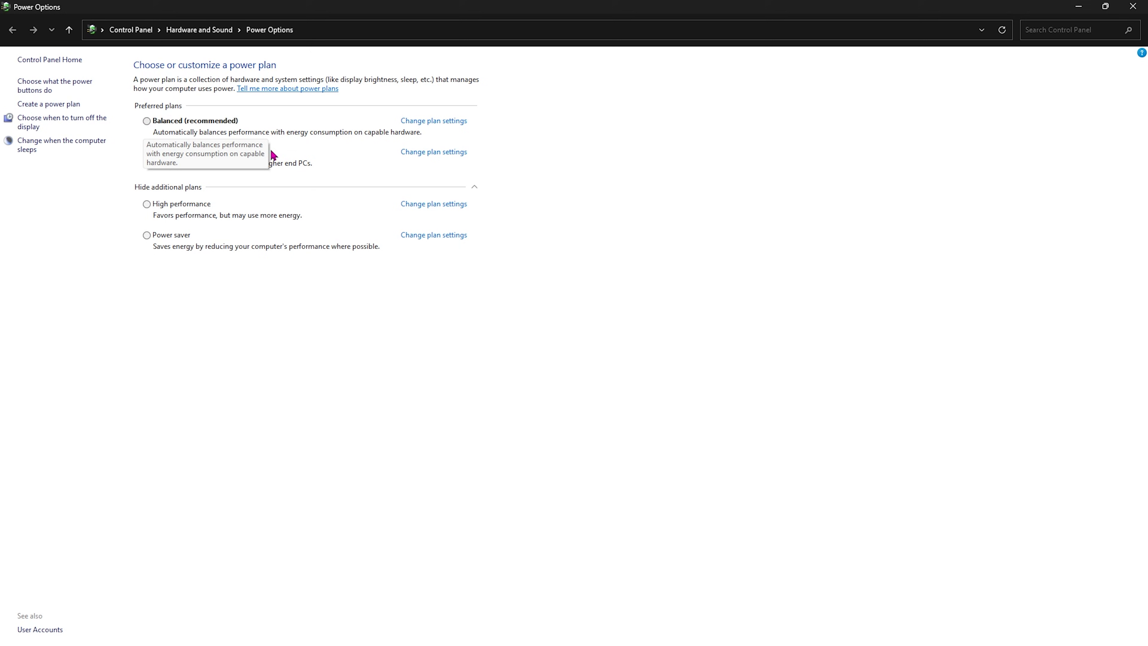
left_click(183, 152)
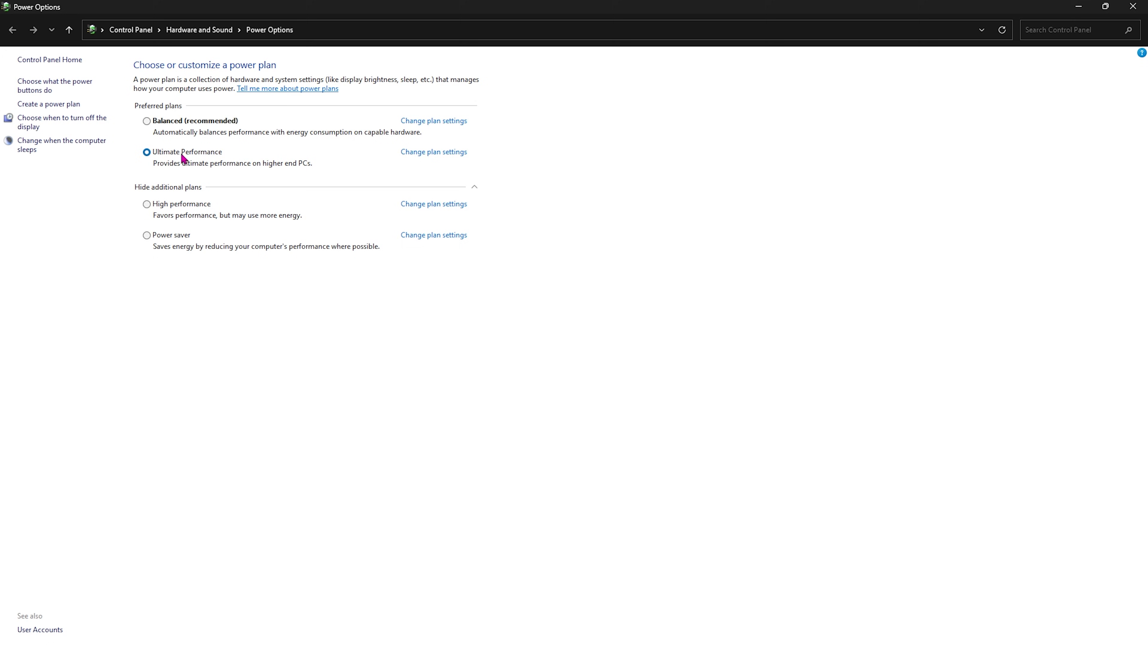
left_click(1132, 6)
Run Clean Temporary Files.bat from the 6 - Programs folder as administrator and delete all temporary files
double_click(165, 187)
left_click(155, 108)
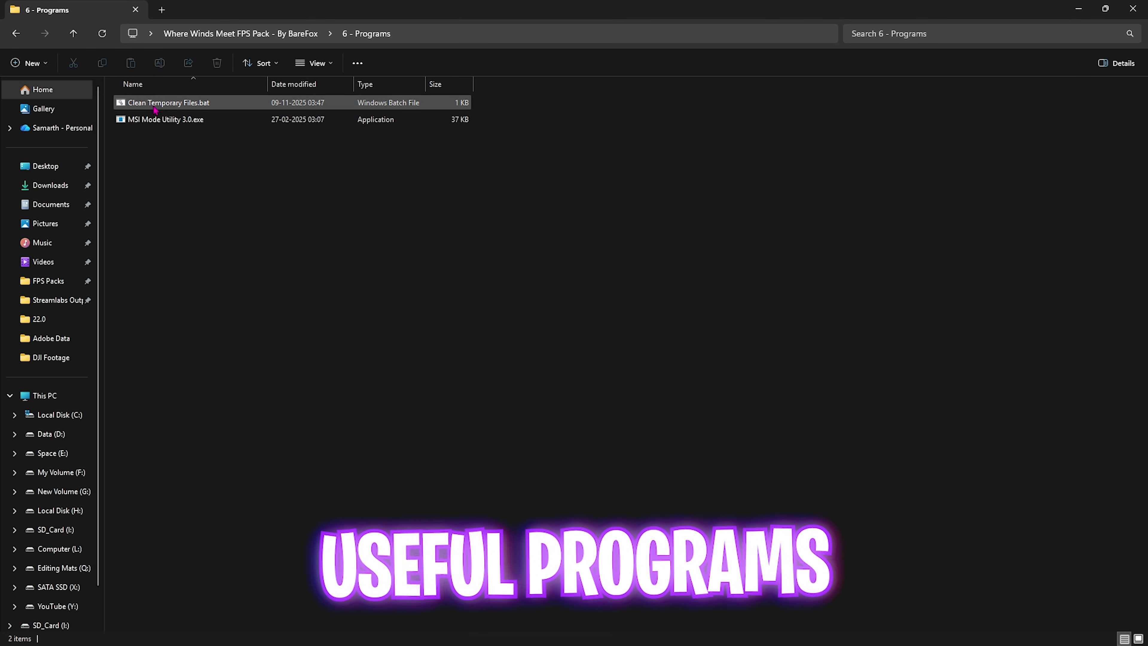
right_click(156, 108)
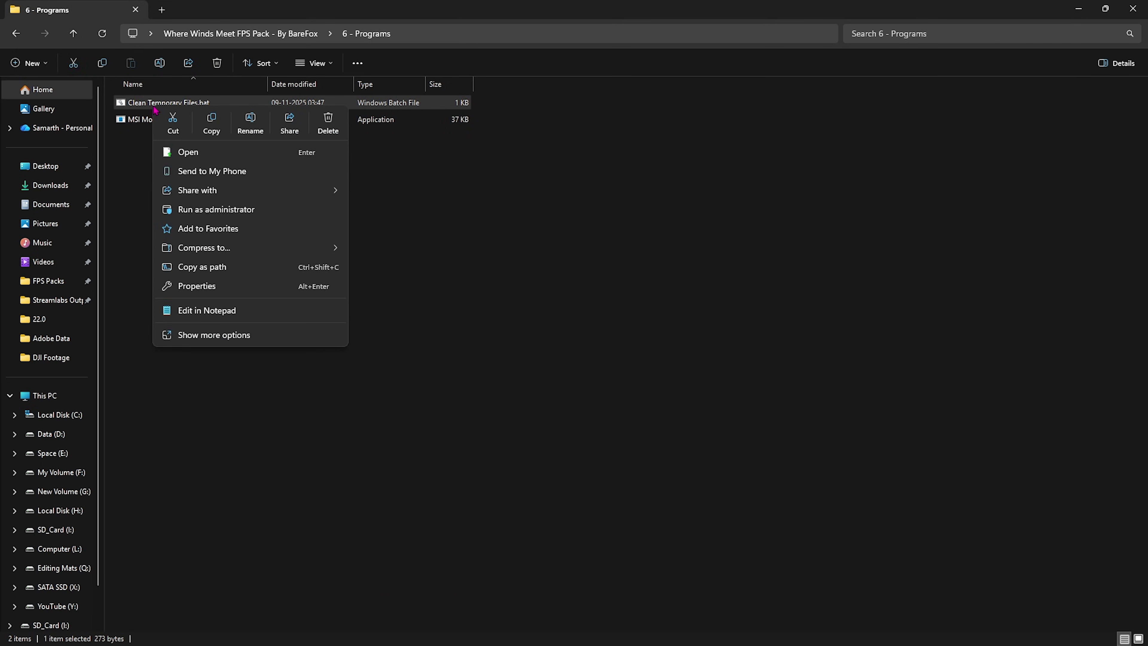
left_click(234, 216)
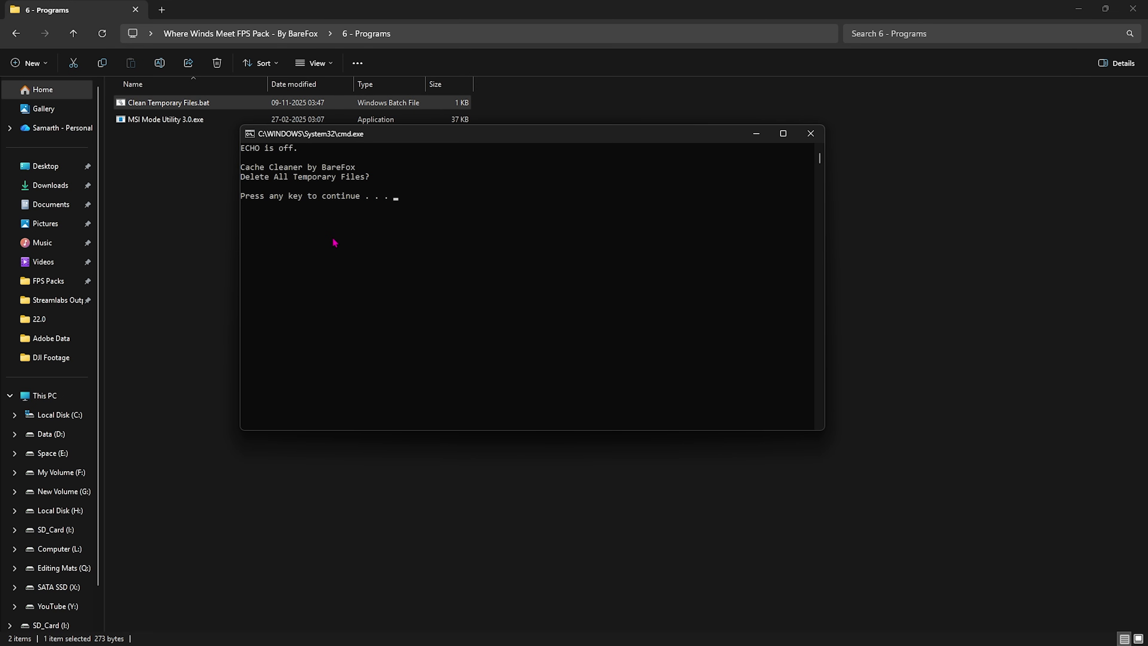
key("Return")
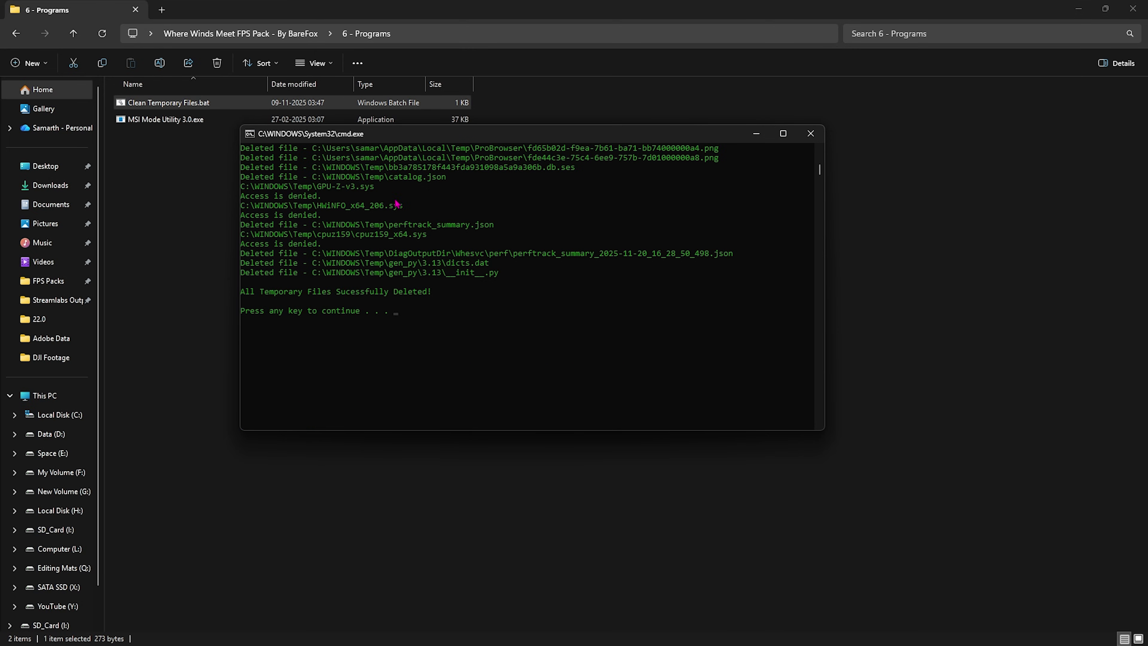
left_click(811, 134)
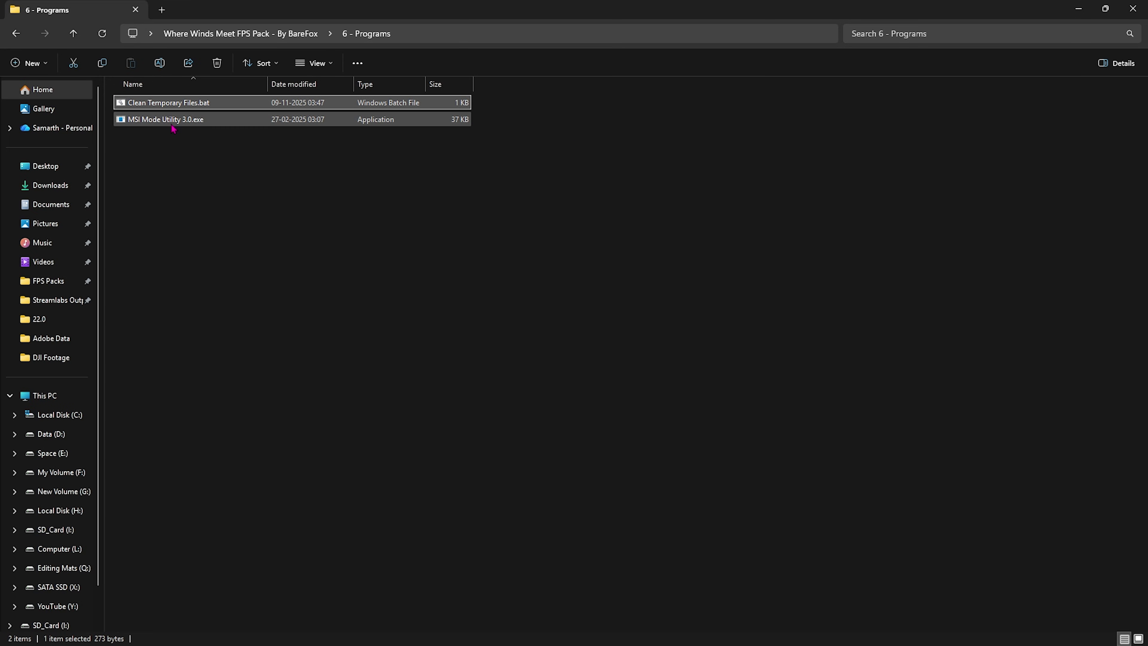
Run MSI Mode Utility 3.0.exe as administrator and check the NVIDIA GeForce RTX 5070 Ti's MSI mode and interrupt priority
left_click(153, 120)
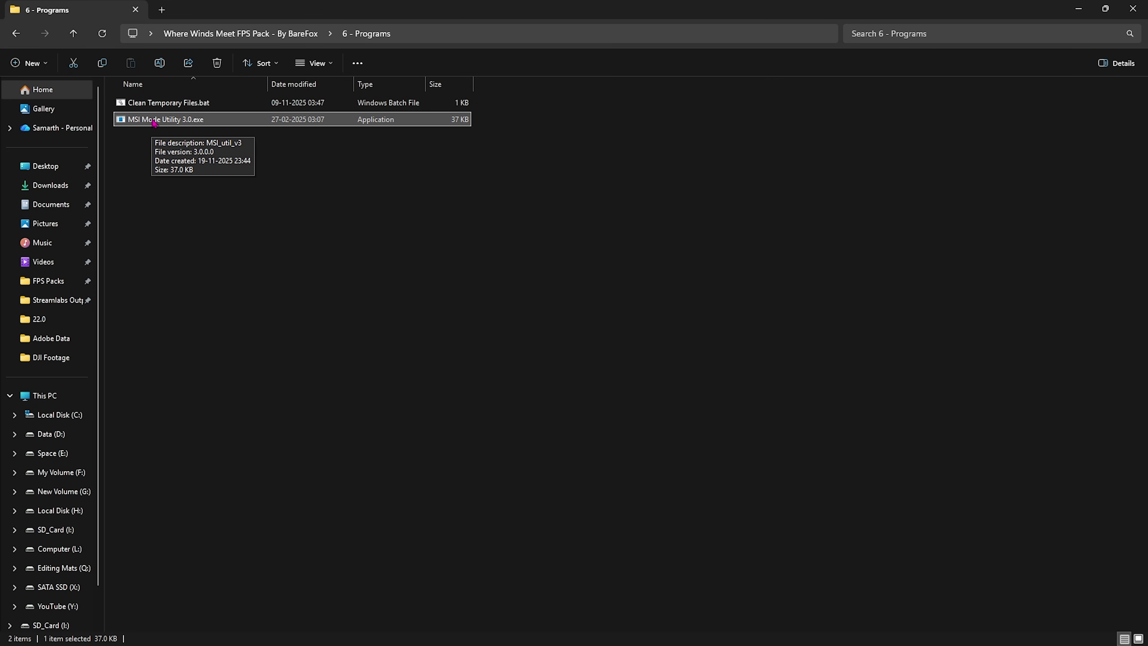
right_click(153, 120)
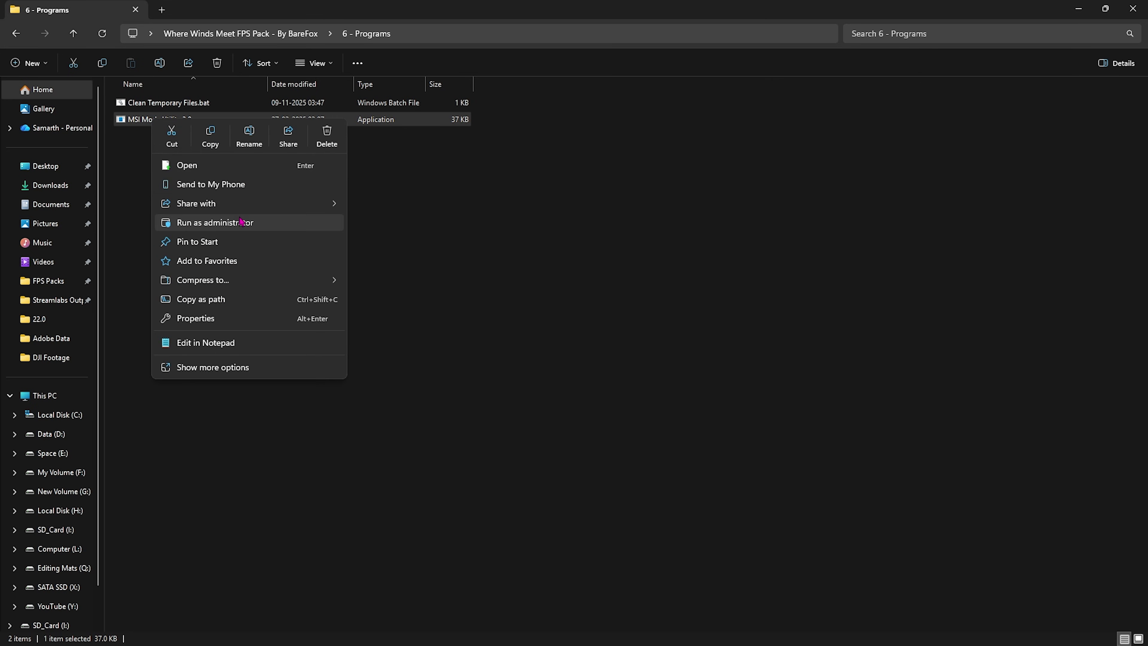
left_click(241, 221)
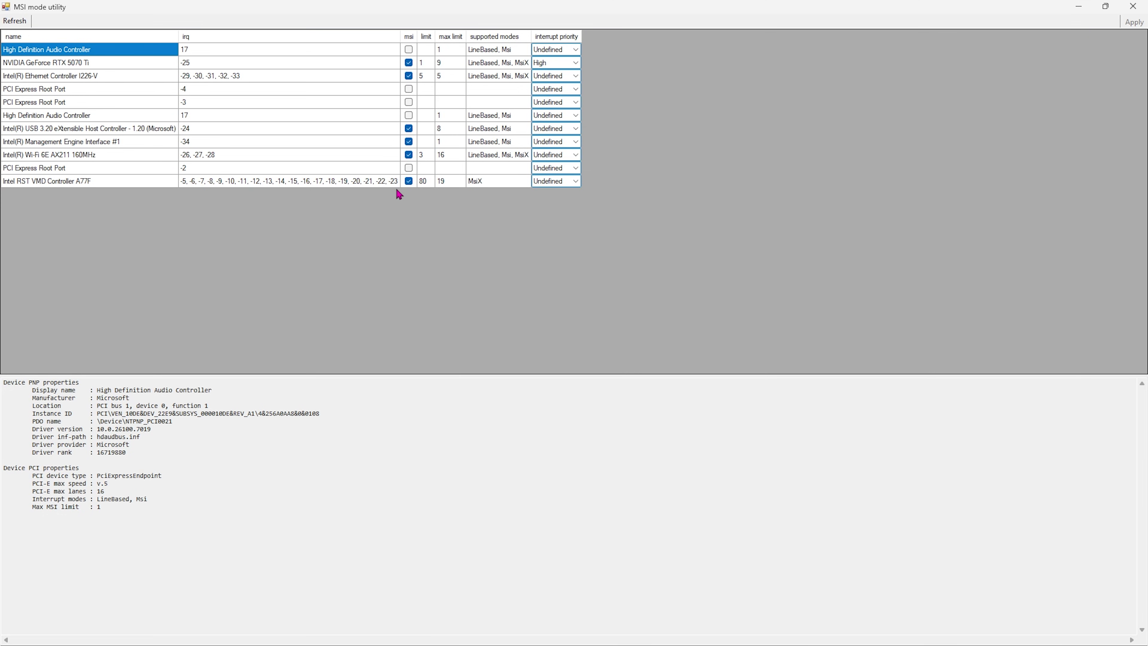
left_click(24, 63)
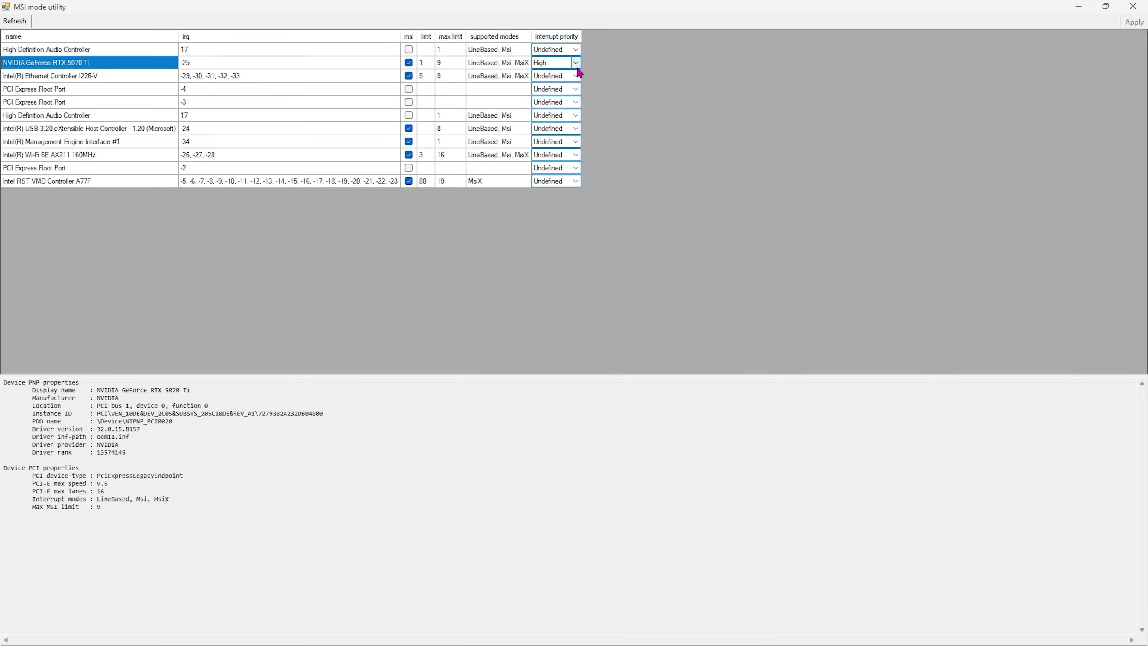
left_click(1133, 7)
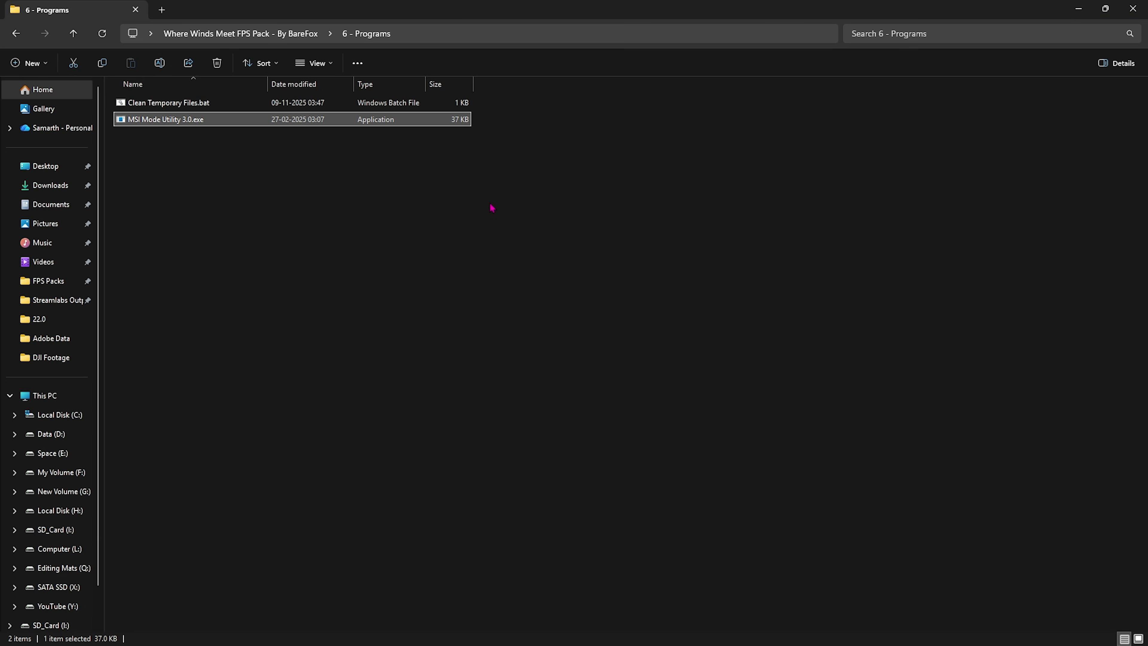
left_click(1133, 8)
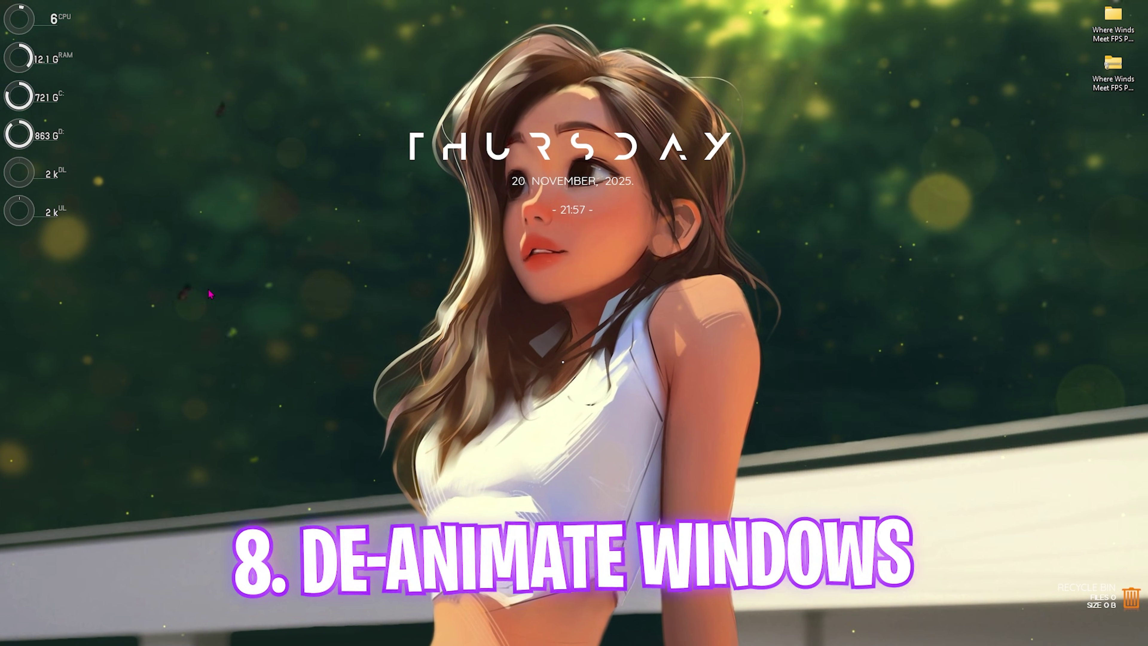
Disable all Windows visual effects except taskbar thumbnail previews, thumbnails instead of icons, window contents while dragging, and smooth screen font edges
key("super")
type("adj")
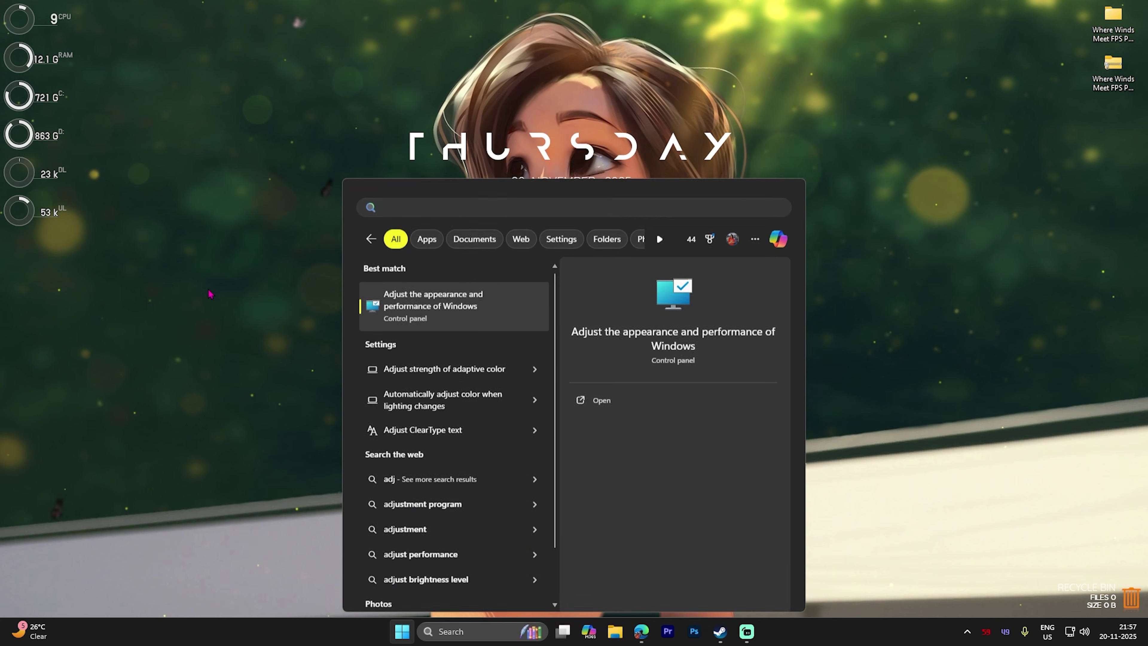
key("Return")
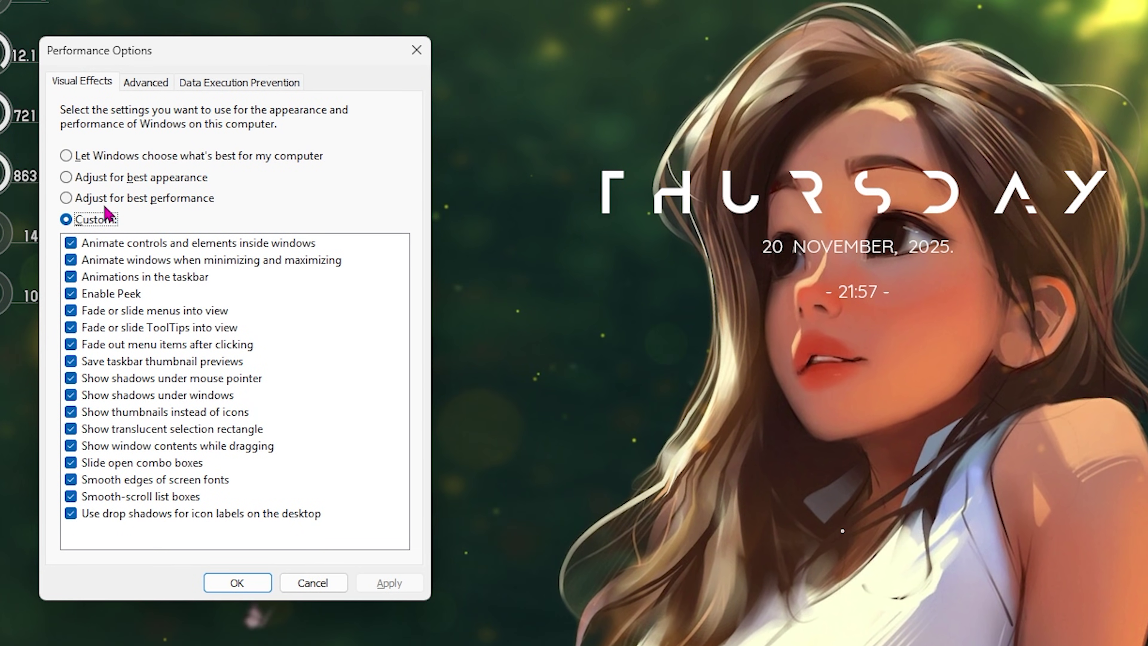
left_click(107, 199)
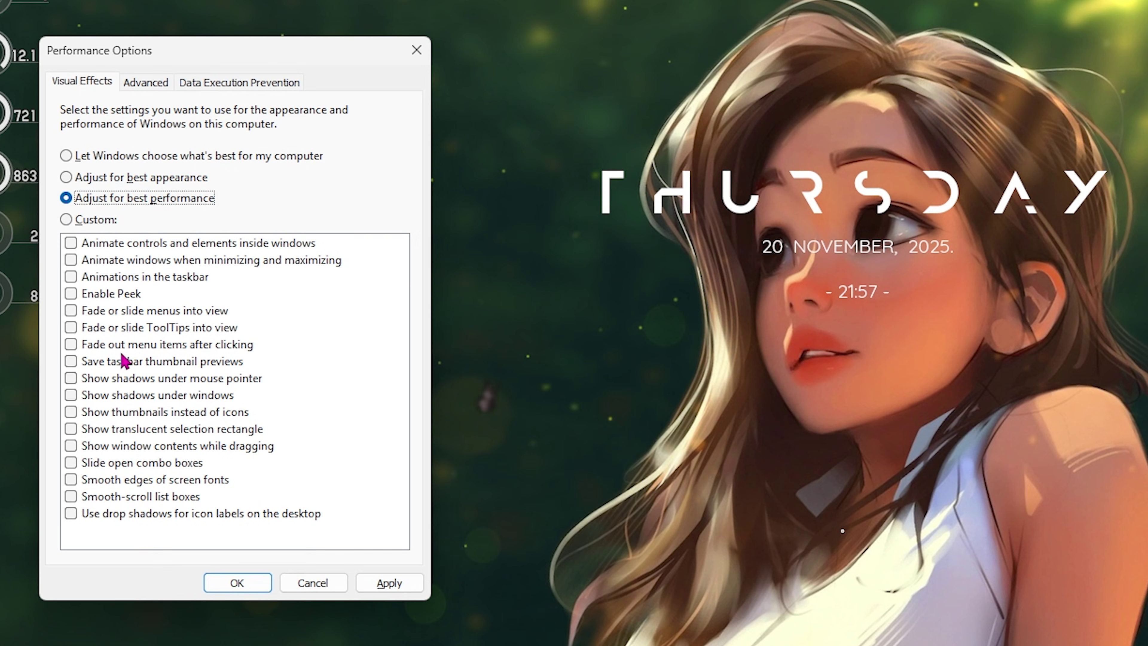
left_click(129, 362)
left_click(122, 412)
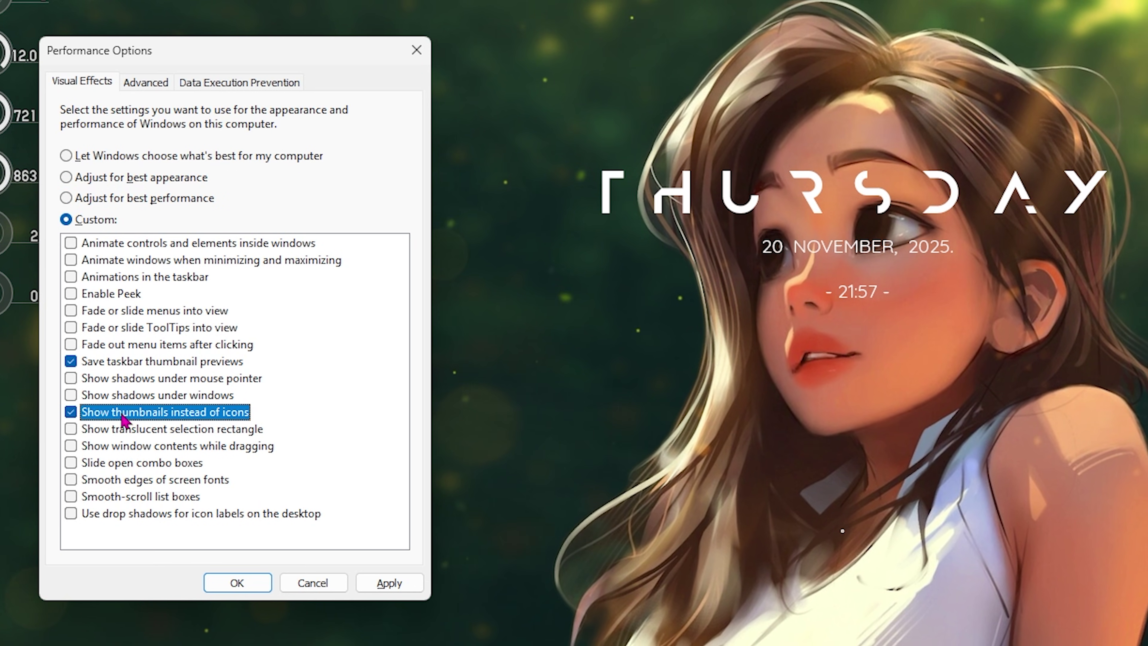
left_click(125, 446)
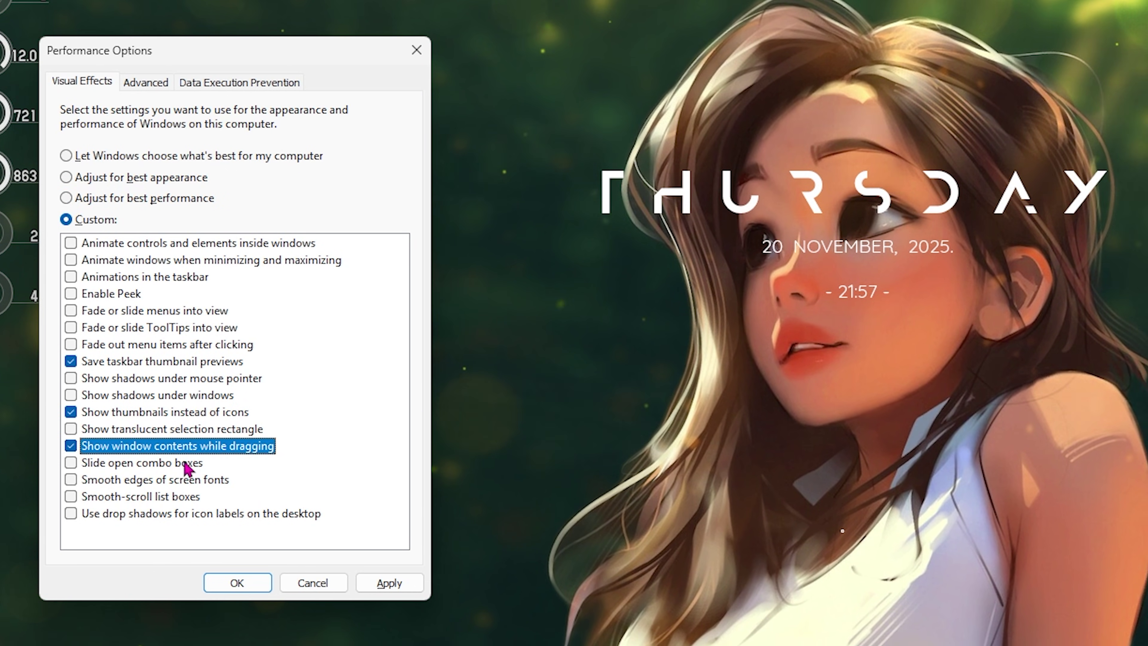
left_click(128, 481)
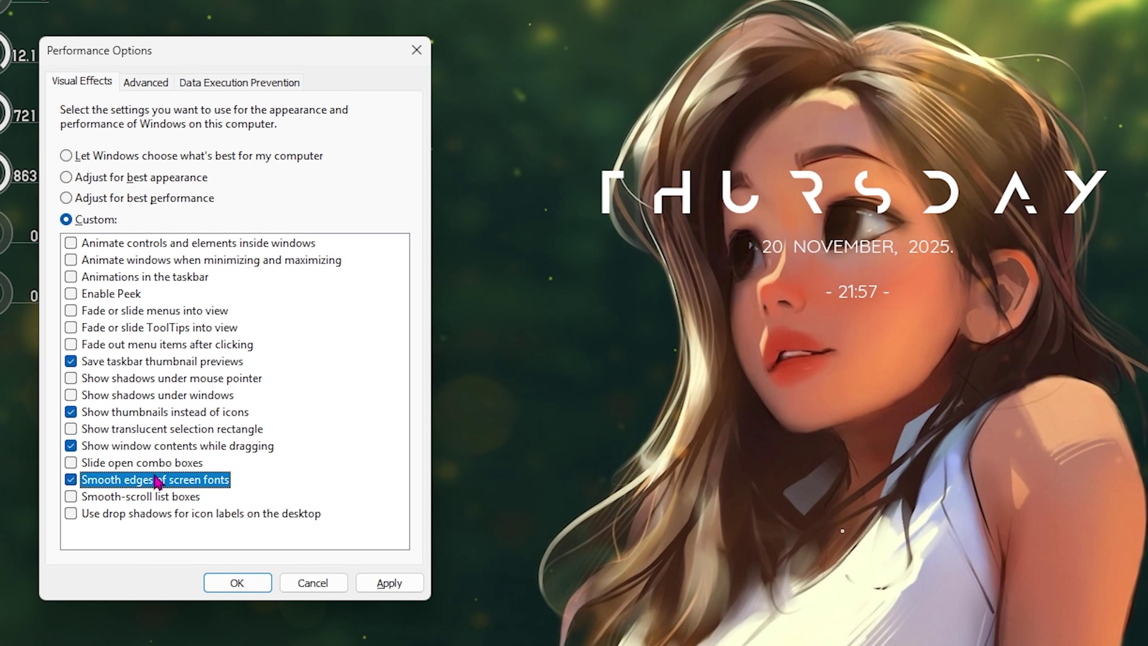
Turn off automatic paging file management and give drive C: a custom initial size of 1024 MB
left_click(153, 86)
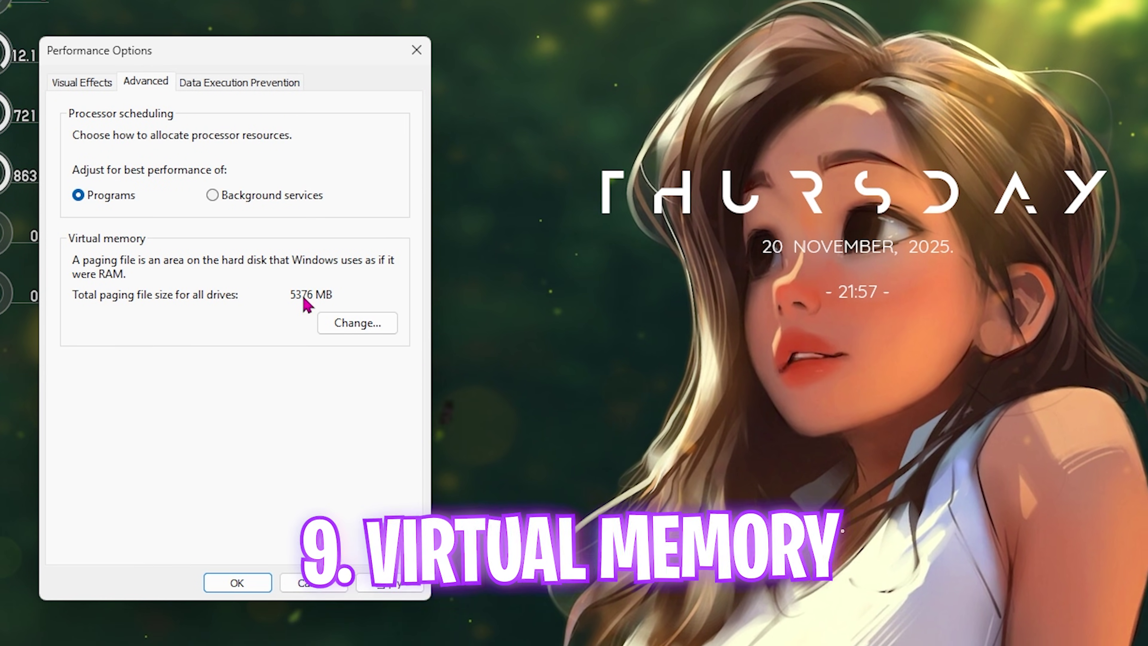
left_click(344, 322)
left_click(107, 135)
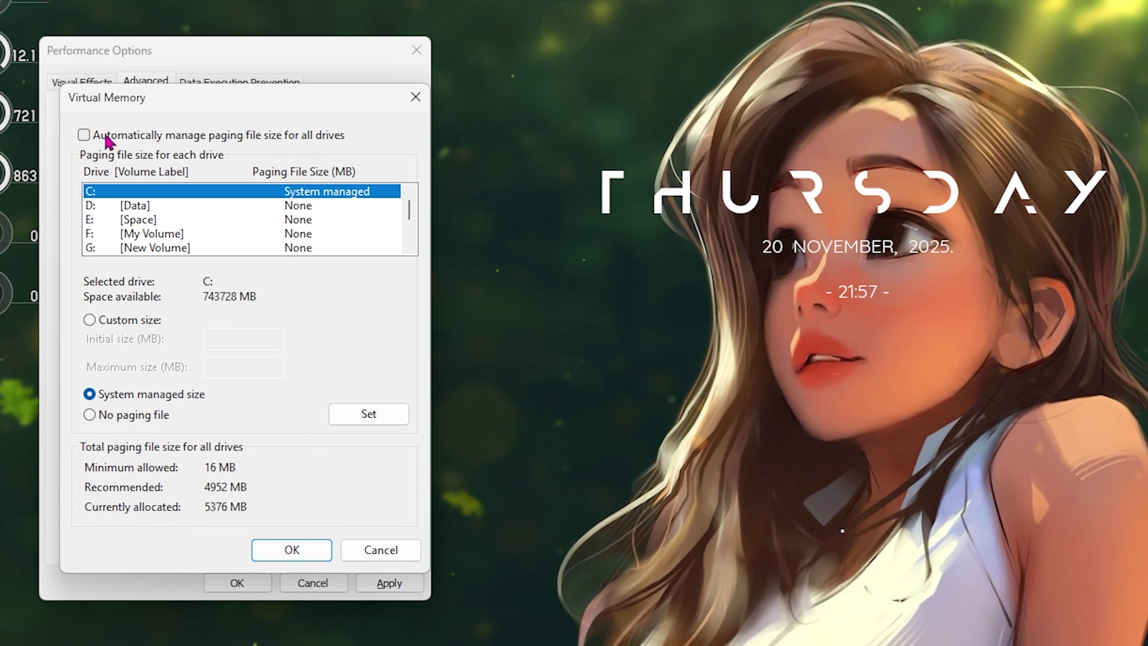
left_click(90, 320)
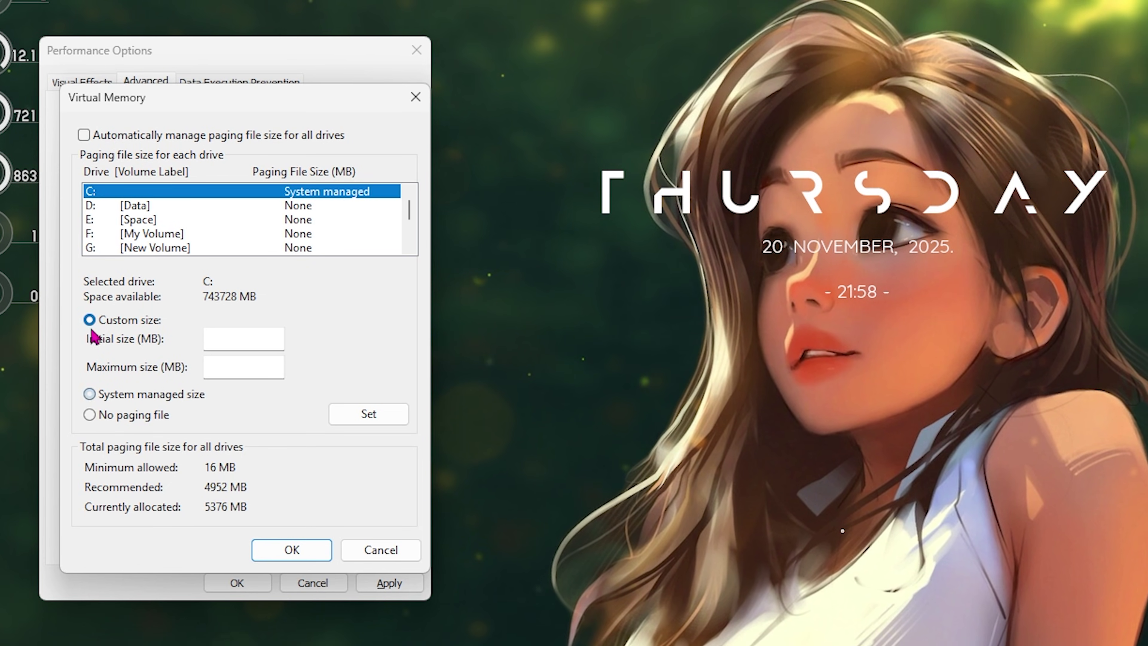
left_click(228, 338)
type("1")
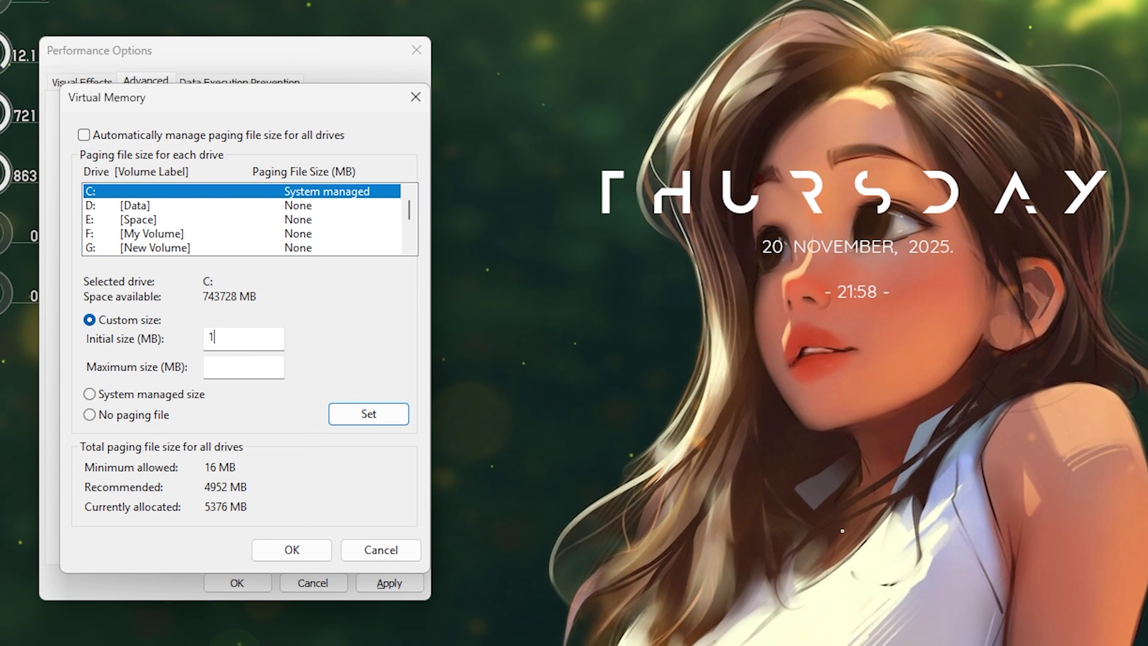
type("025")
key("BackSpace")
type("4")
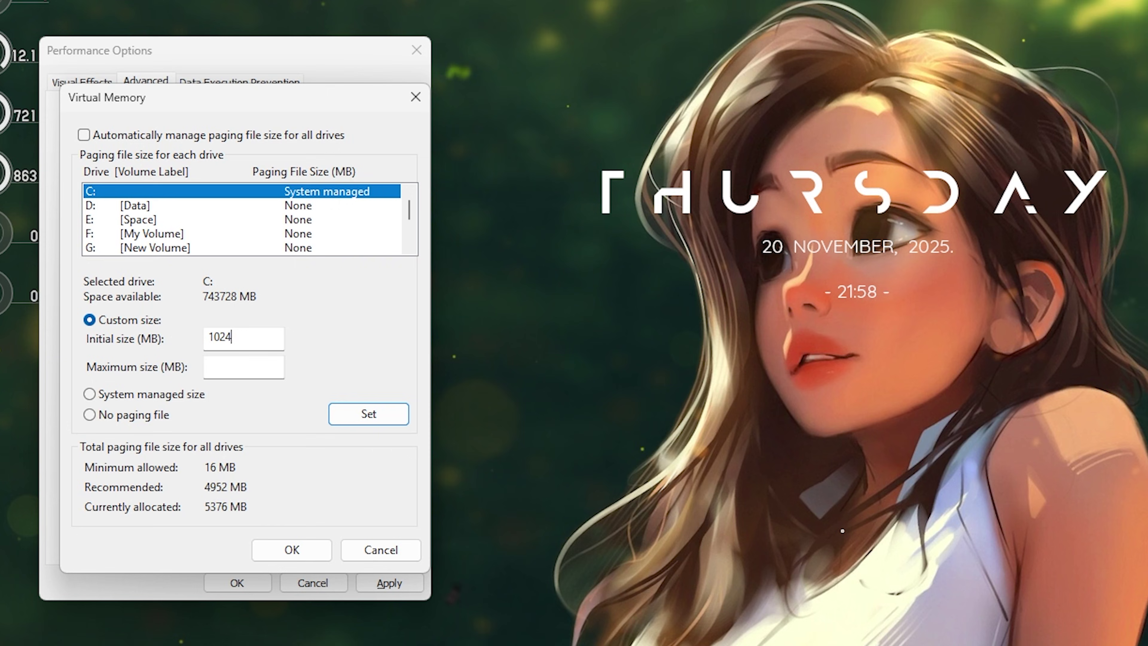
Open Calculator and divide the 32 GB of installed RAM by 2
key("super")
type("calculator")
key("Return")
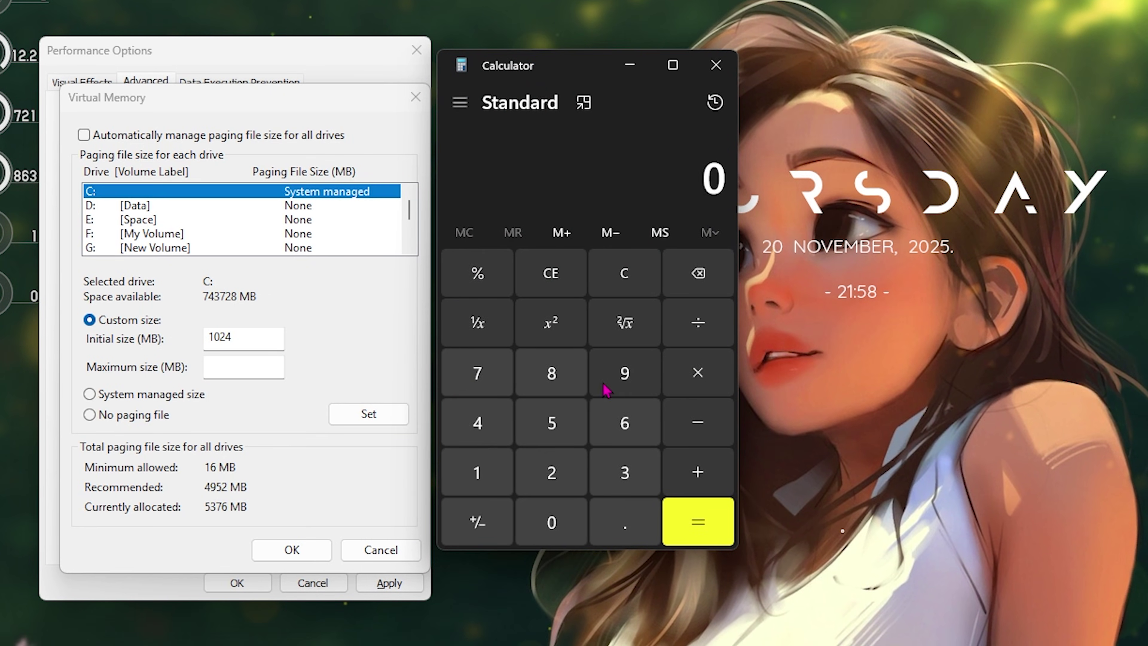
left_click(596, 472)
left_click(551, 472)
left_click(698, 375)
left_click(698, 322)
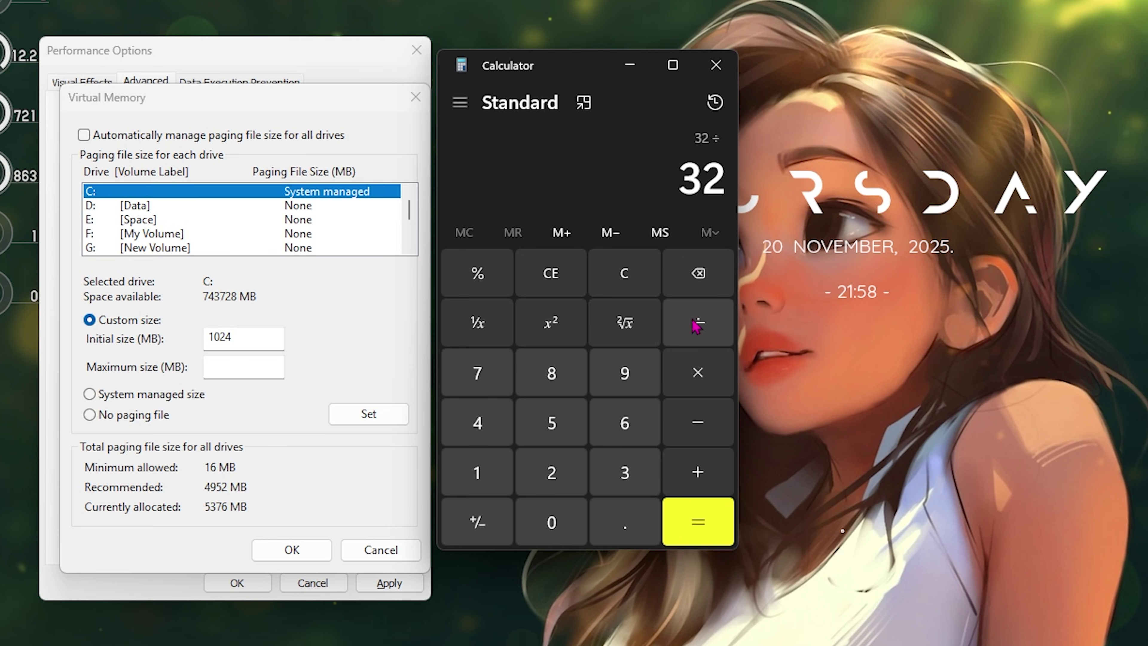
left_click(551, 472)
left_click(692, 521)
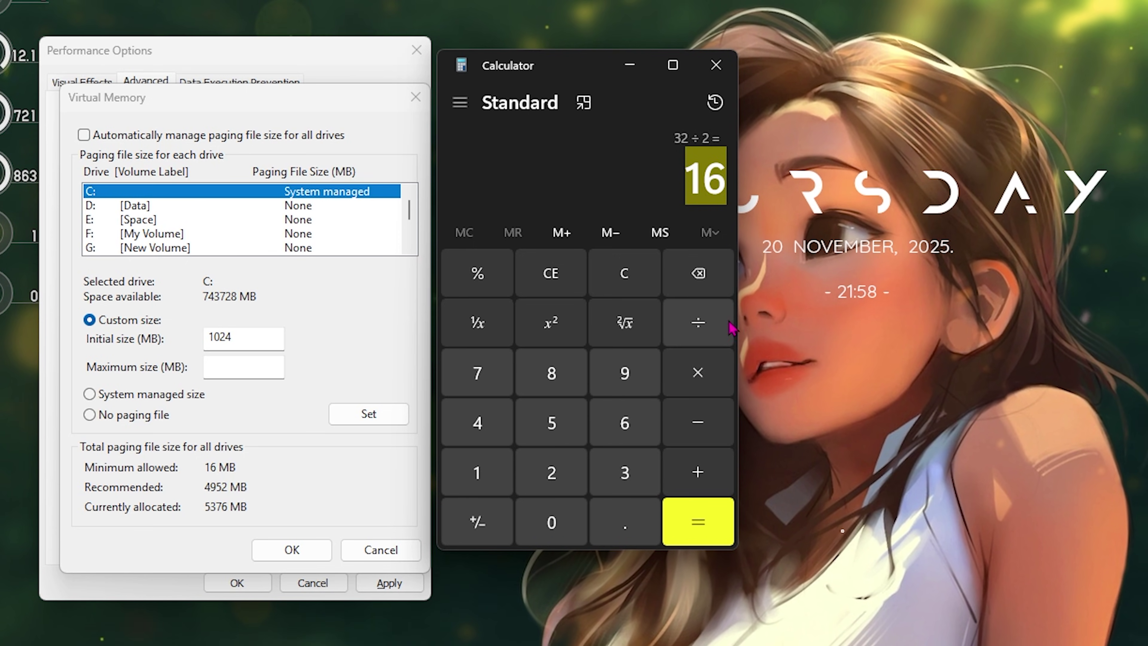
Multiply the halved RAM amount by 1024 to convert it to megabytes
left_click(697, 372)
left_click(479, 472)
left_click(549, 510)
left_click(541, 474)
left_click(478, 423)
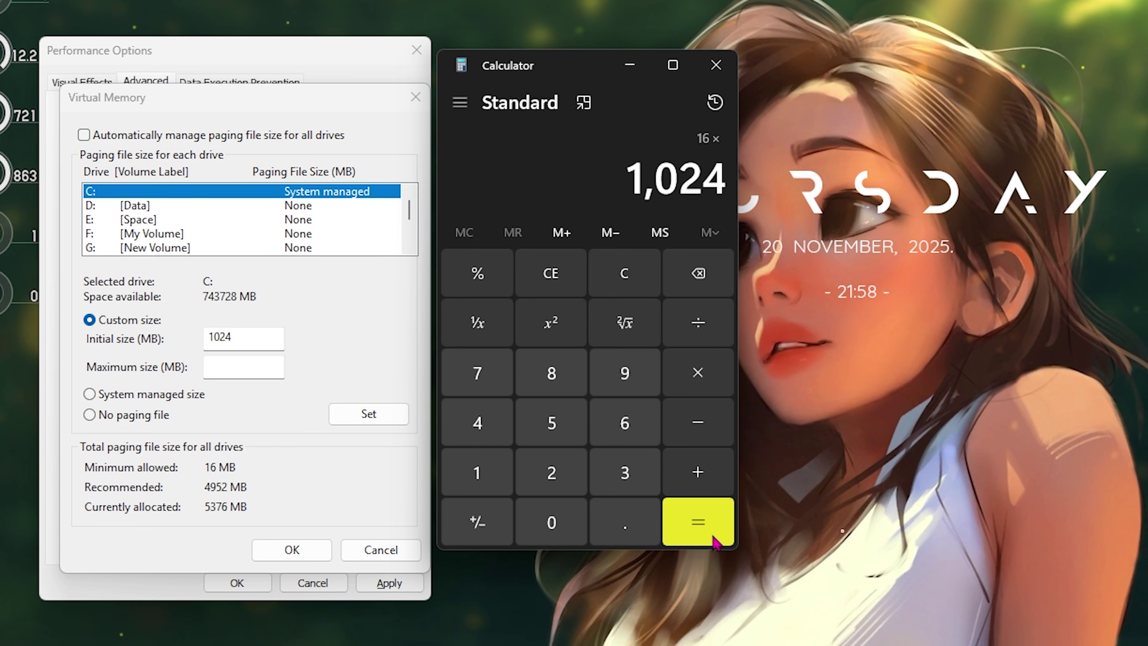
left_click(698, 521)
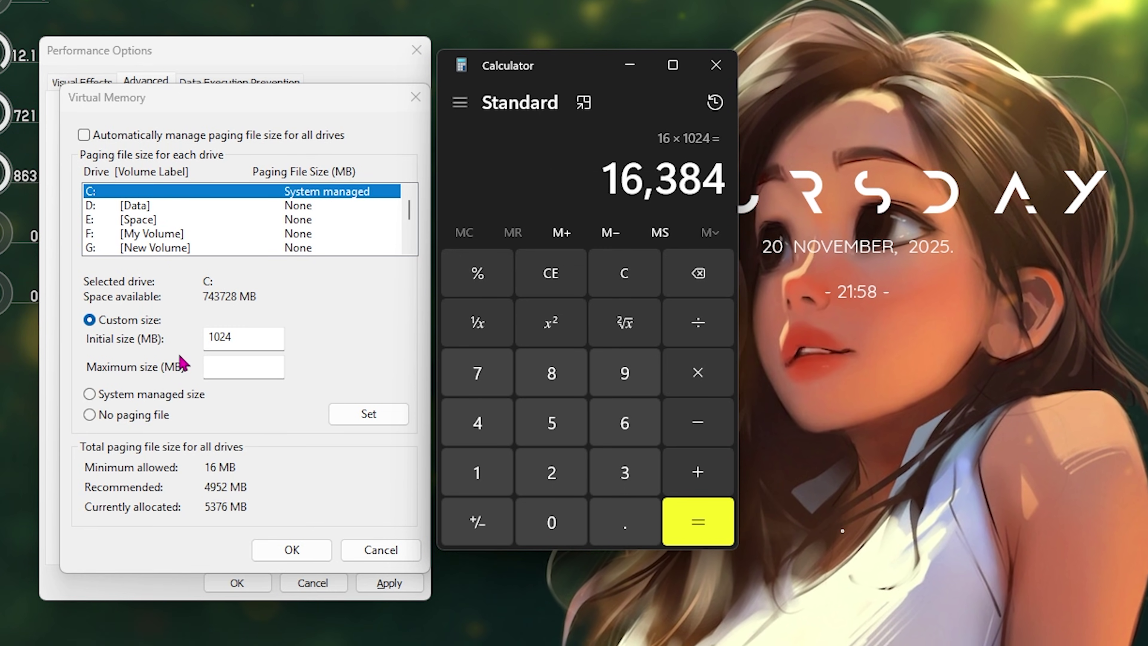
Enter the calculated result as the custom maximum paging file size for drive C: in the Virtual Memory settings
left_click(253, 369)
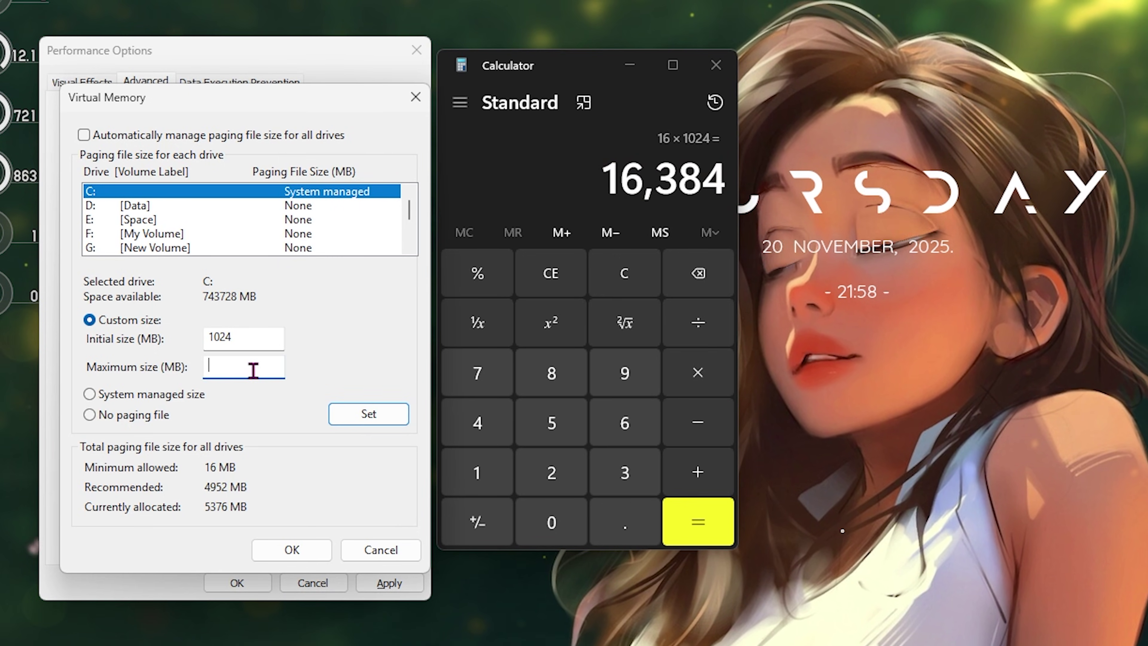
type("16")
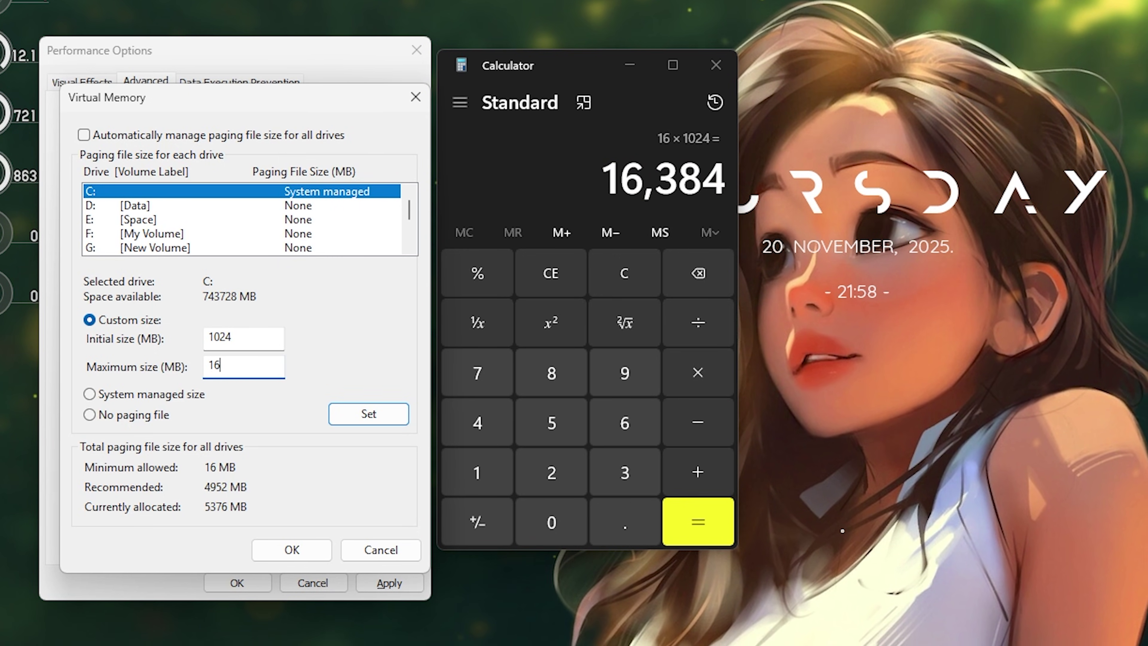